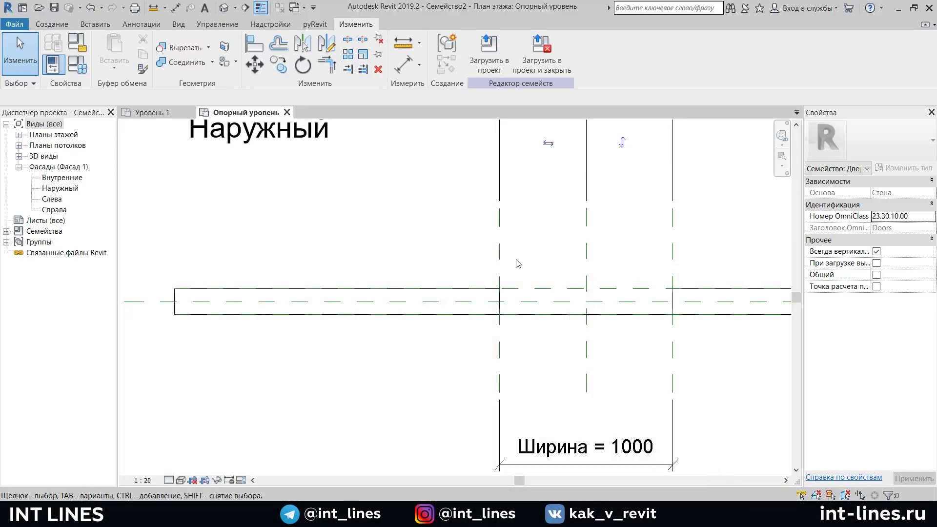
- Place a 150 aligned dimension between the two wall faces
{"action": "scroll", "coordinate": [577, 265], "scroll_direction": "down", "scroll_amount": 3}
{"action": "mouse_move", "coordinate": [578, 265]}
{"action": "middle_mouse_down"}
{"action": "mouse_move", "coordinate": [379, 259]}
{"action": "mouse_move", "coordinate": [349, 296]}
{"action": "mouse_move", "coordinate": [557, 307]}
{"action": "middle_mouse_up"}
{"action": "scroll", "coordinate": [348, 295], "scroll_direction": "up", "scroll_amount": 3}
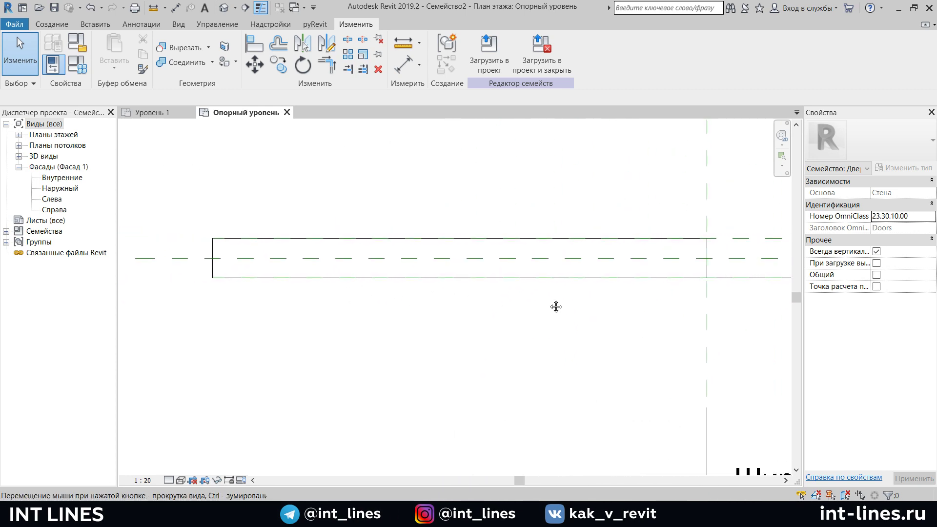
{"action": "left_click", "coordinate": [176, 7]}
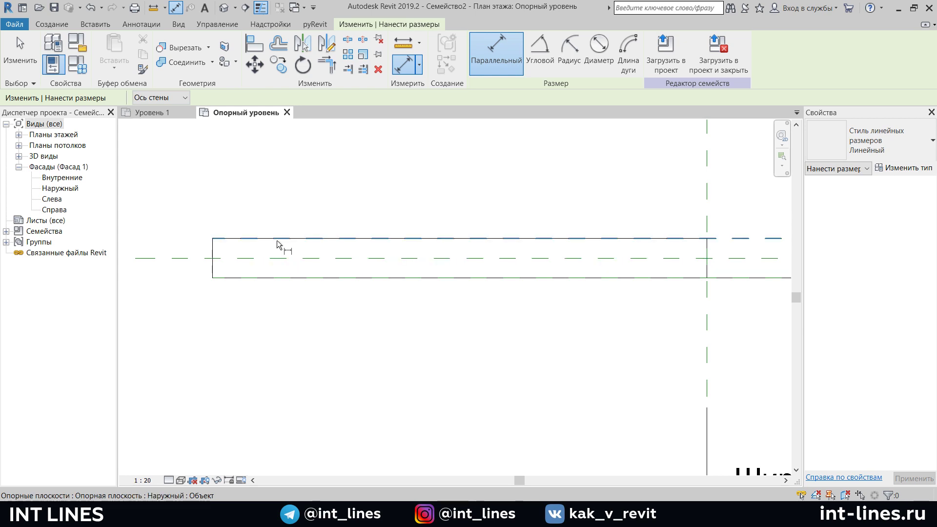
{"action": "key", "text": "Tab"}
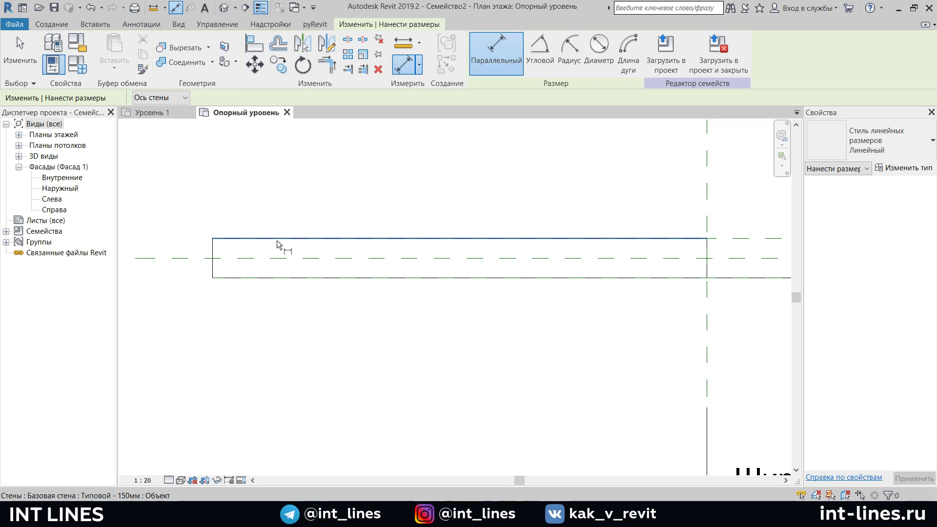
{"action": "left_click", "coordinate": [277, 240]}
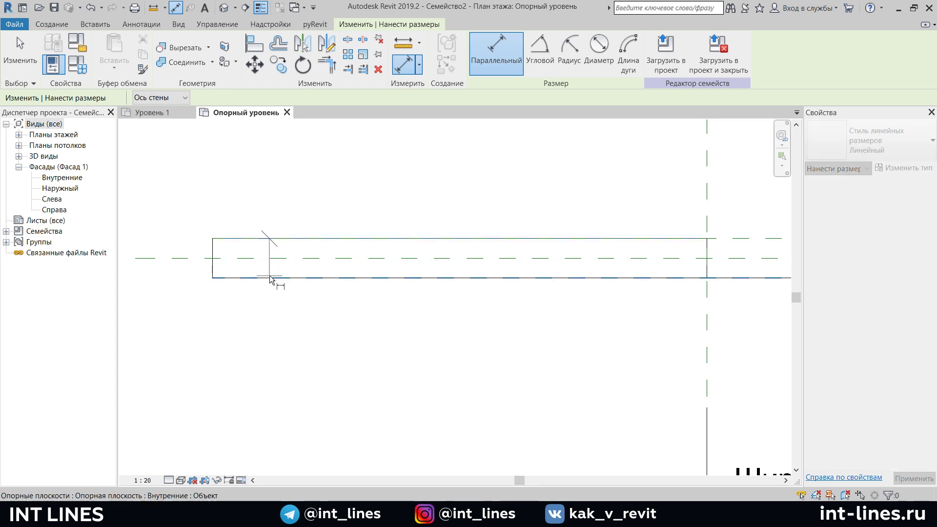
{"action": "left_click", "coordinate": [269, 277]}
{"action": "left_click", "coordinate": [174, 295]}
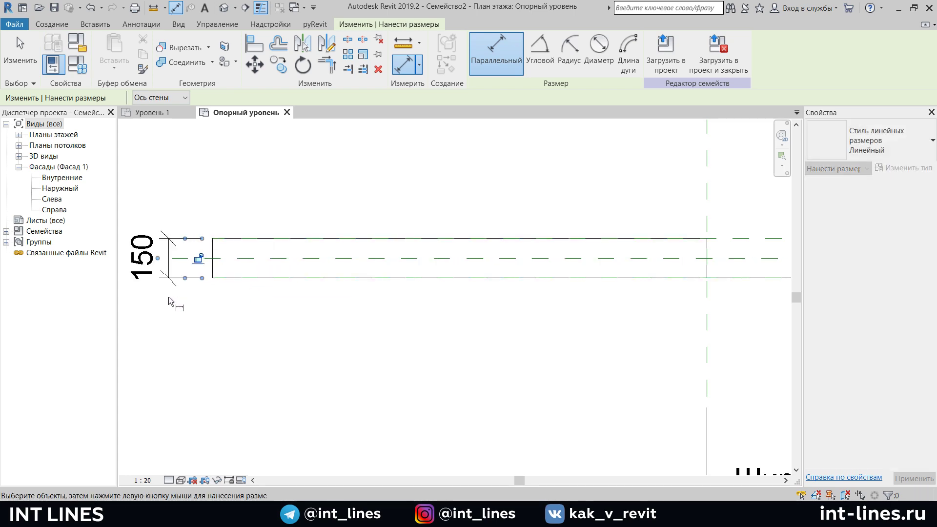
{"action": "middle_click_drag", "start_coordinate": [168, 297], "coordinate": [246, 290]}
{"action": "key", "text": "Escape"}
{"action": "key", "text": "Escape"}
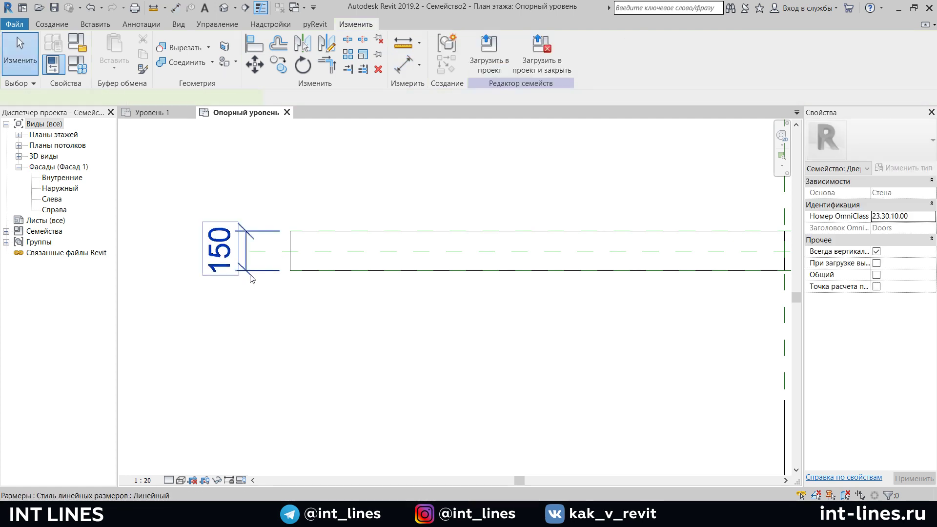
- Label the 150 dimension with a new instance reporting parameter 'Толщина стены'
{"action": "left_click", "coordinate": [247, 254]}
{"action": "left_click", "coordinate": [603, 55]}
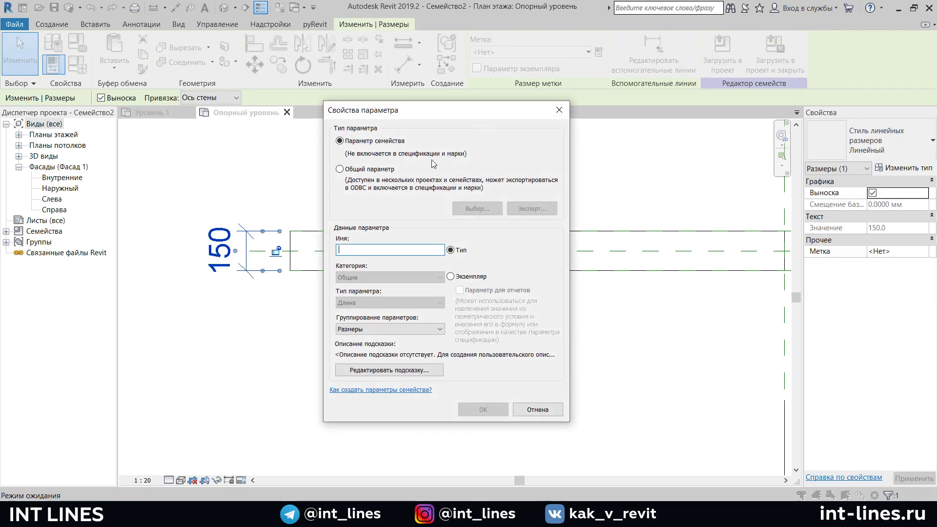
{"action": "type", "text": "То"}
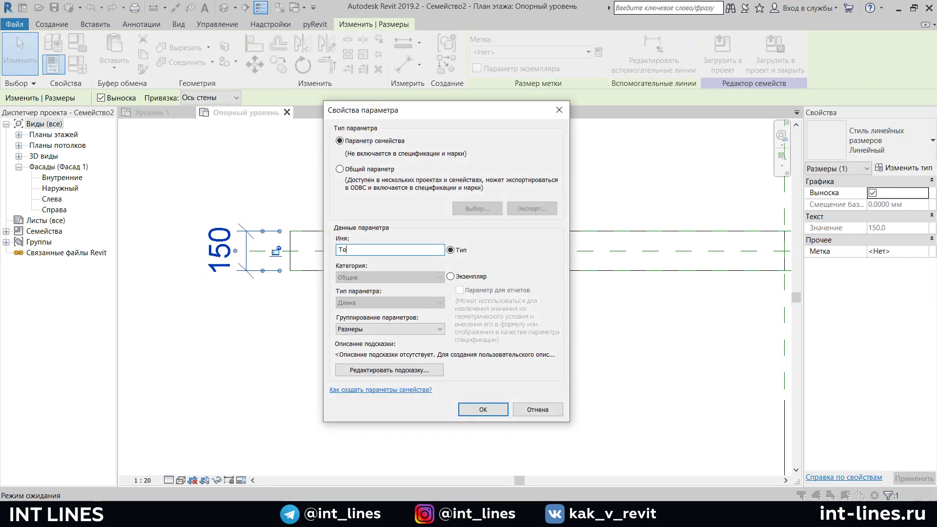
{"action": "type", "text": "лщина стены"}
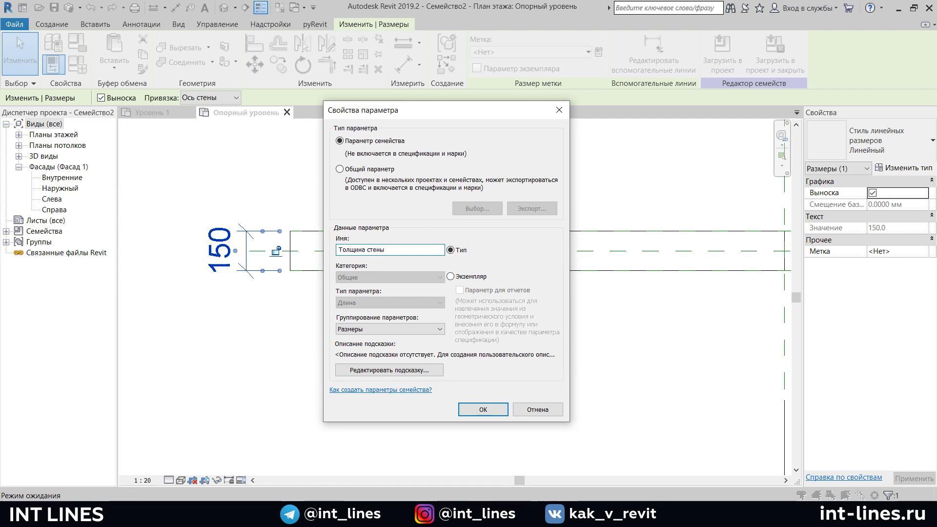
{"action": "left_click", "coordinate": [450, 276]}
{"action": "left_click", "coordinate": [460, 290]}
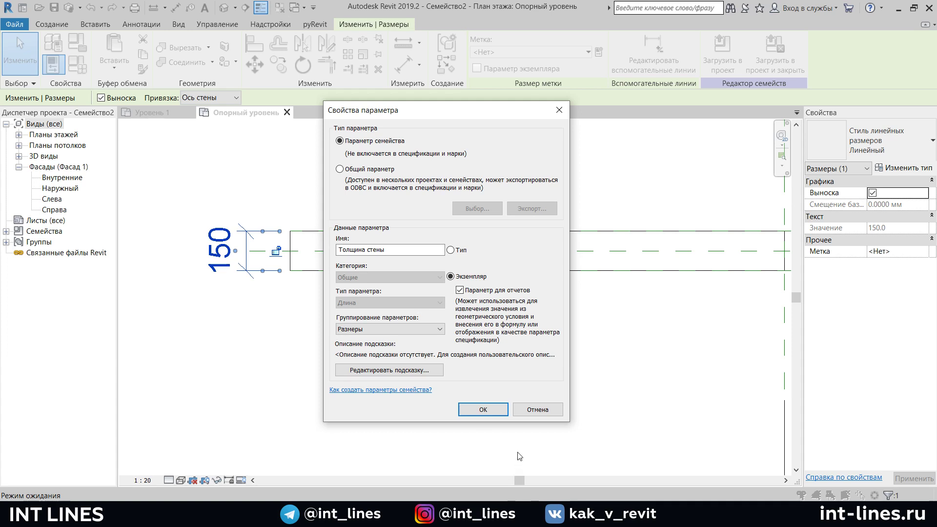
{"action": "left_click", "coordinate": [483, 409]}
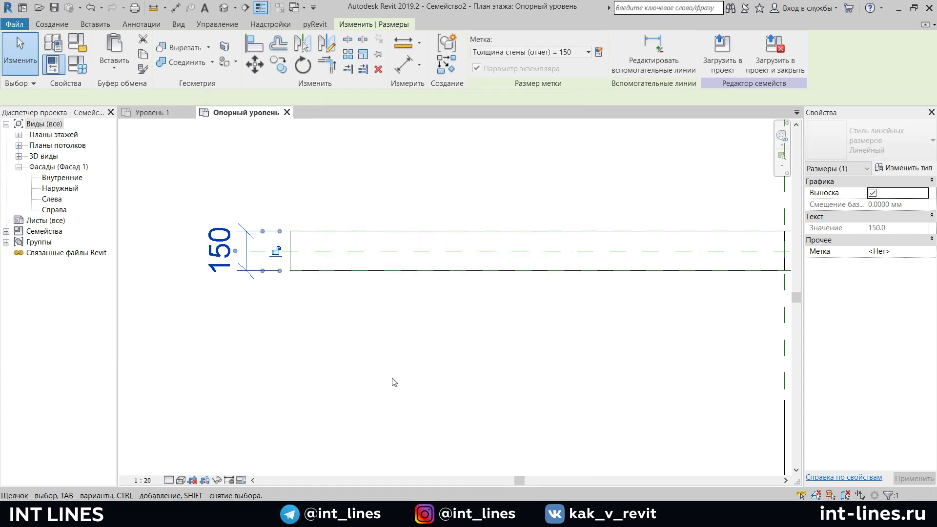
{"action": "left_click", "coordinate": [375, 356]}
- Draw a horizontal reference plane with RP, running inside the wall
{"action": "scroll", "coordinate": [371, 352], "scroll_direction": "down", "scroll_amount": 2}
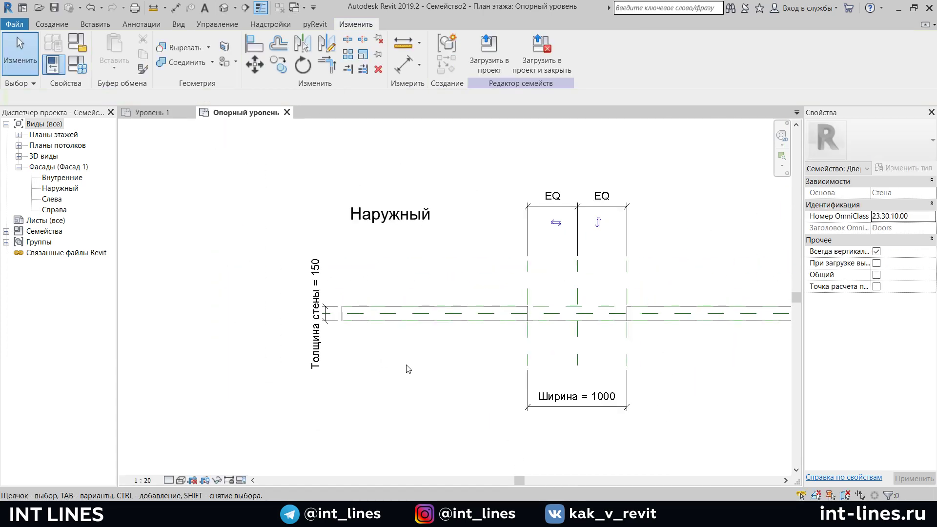
{"action": "scroll", "coordinate": [351, 347], "scroll_direction": "down", "scroll_amount": 2}
{"action": "scroll", "coordinate": [381, 327], "scroll_direction": "down", "scroll_amount": 1}
{"action": "scroll", "coordinate": [502, 310], "scroll_direction": "up", "scroll_amount": 1}
{"action": "scroll", "coordinate": [498, 284], "scroll_direction": "up", "scroll_amount": 1}
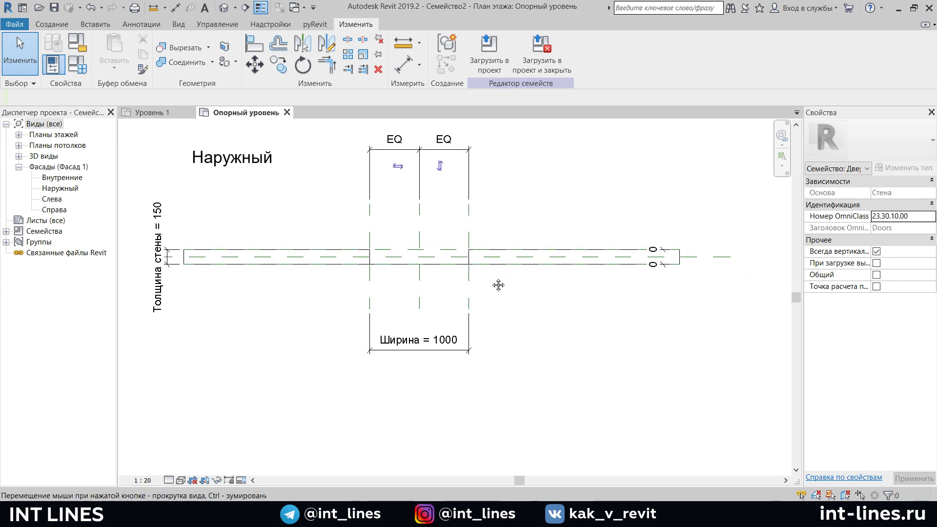
{"action": "scroll", "coordinate": [498, 283], "scroll_direction": "up", "scroll_amount": 1}
{"action": "key", "text": "Escape"}
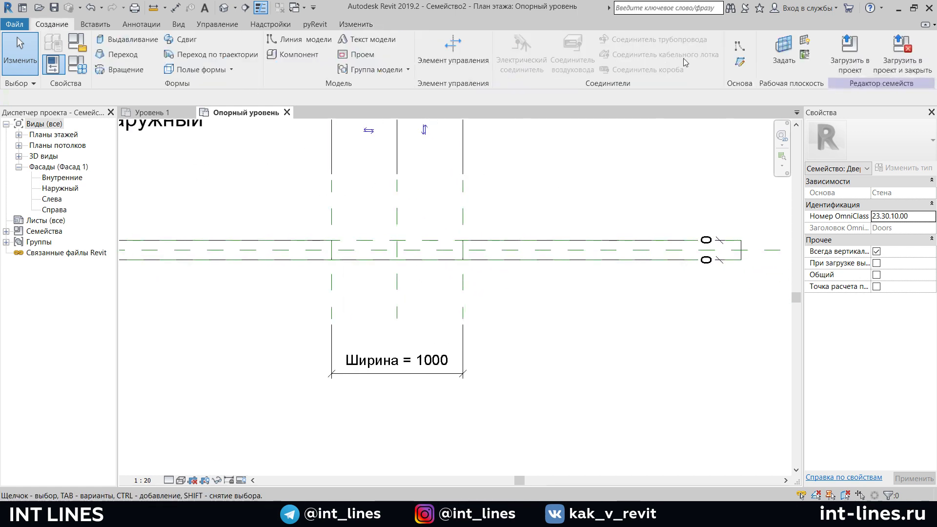
{"action": "key", "text": "r"}
{"action": "key", "text": "p"}
{"action": "scroll", "coordinate": [384, 260], "scroll_direction": "up", "scroll_amount": 2}
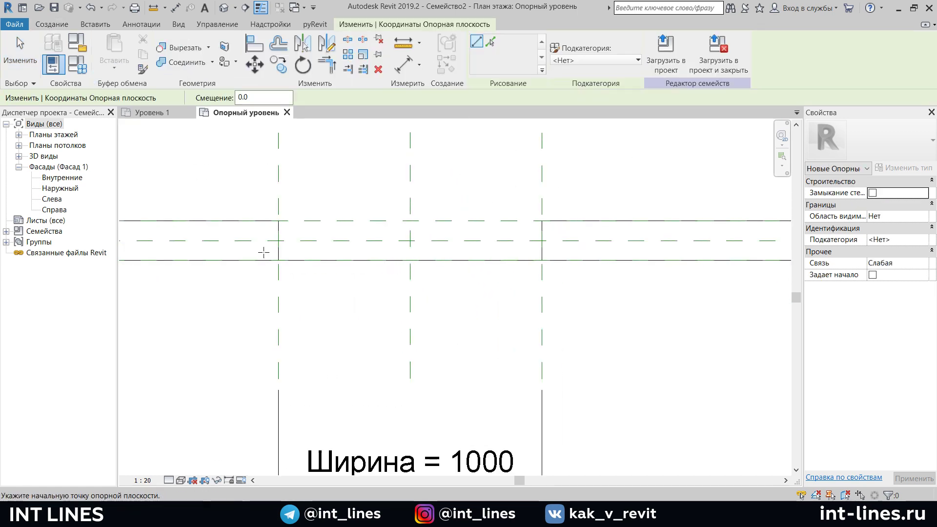
{"action": "left_click", "coordinate": [254, 250]}
{"action": "left_click", "coordinate": [678, 250]}
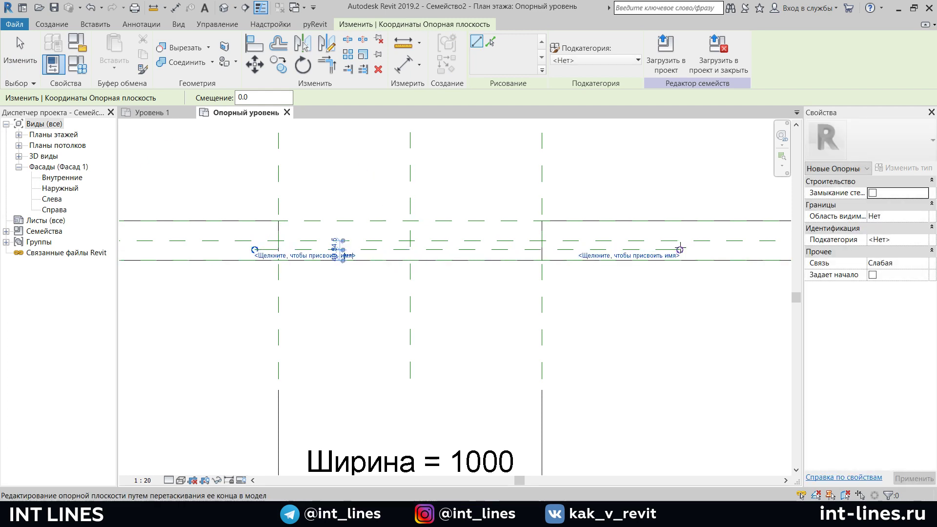
{"action": "key", "text": "Escape"}
{"action": "key", "text": "Escape"}
- Dimension from the new reference plane to the wall face
{"action": "key", "text": "d"}
{"action": "key", "text": "i"}
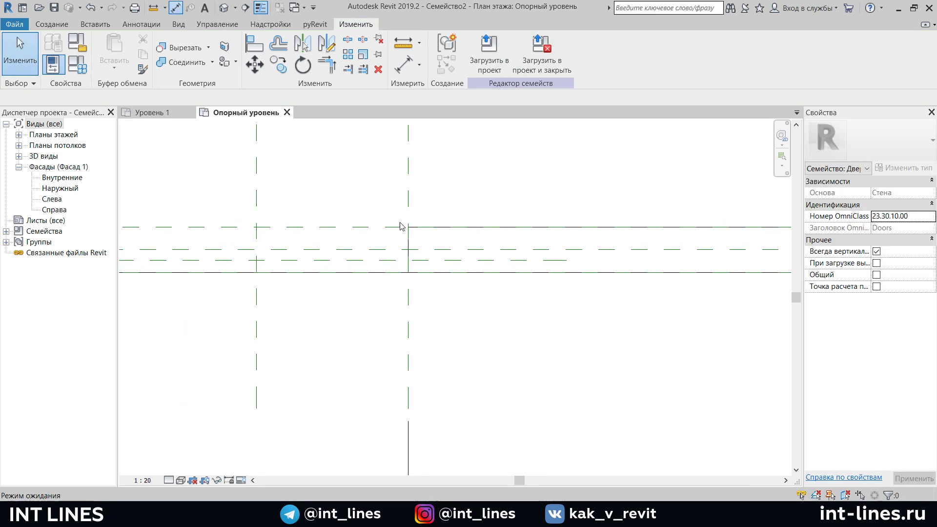
{"action": "scroll", "coordinate": [488, 272], "scroll_direction": "up", "scroll_amount": 1}
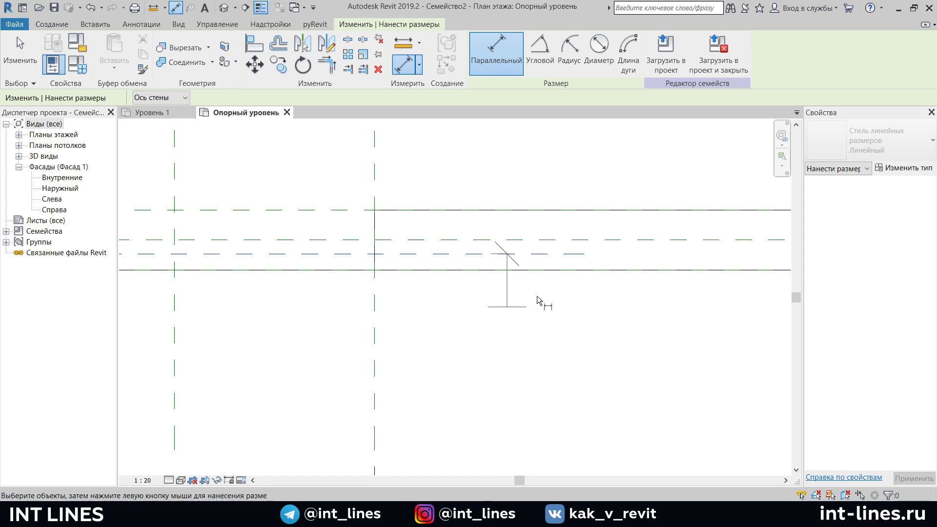
{"action": "left_click", "coordinate": [479, 255]}
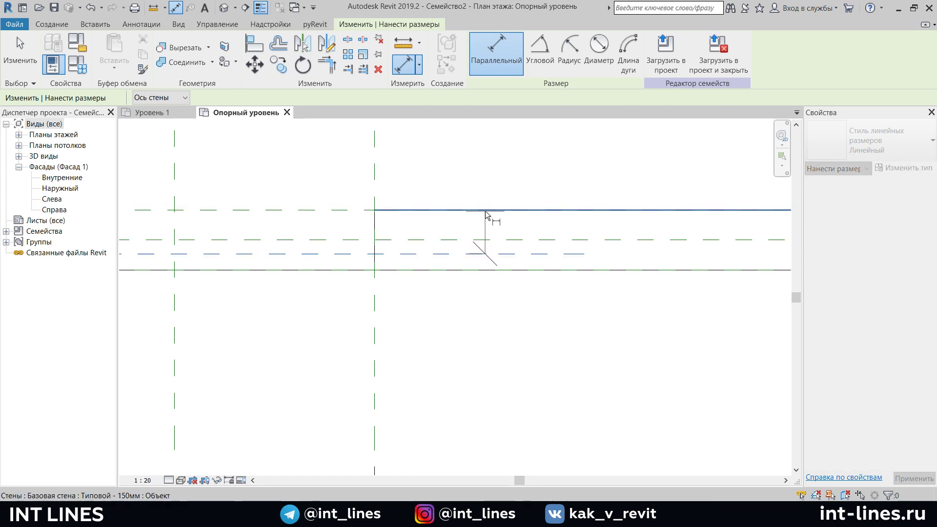
{"action": "key", "text": "Tab"}
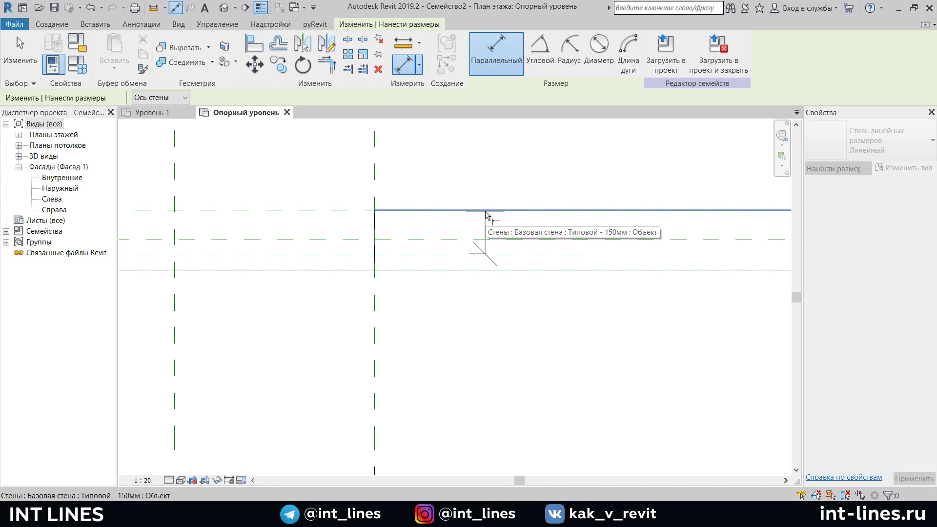
{"action": "left_click", "coordinate": [486, 213]}
{"action": "middle_click_drag", "start_coordinate": [624, 165], "coordinate": [449, 143]}
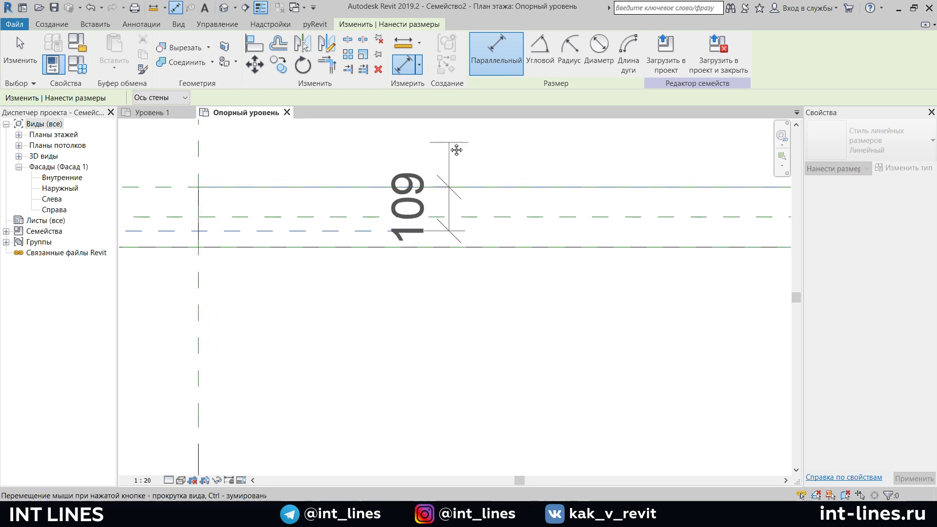
- Place the 109 dimension and label it with new instance parameter 'Глубина коробки'
{"action": "left_click", "coordinate": [546, 130]}
{"action": "key", "text": "Escape"}
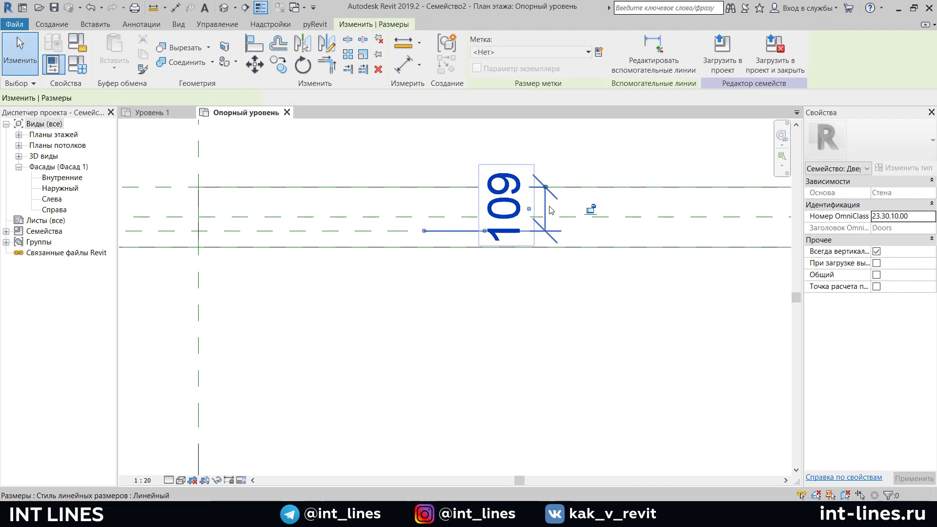
{"action": "left_click", "coordinate": [599, 52]}
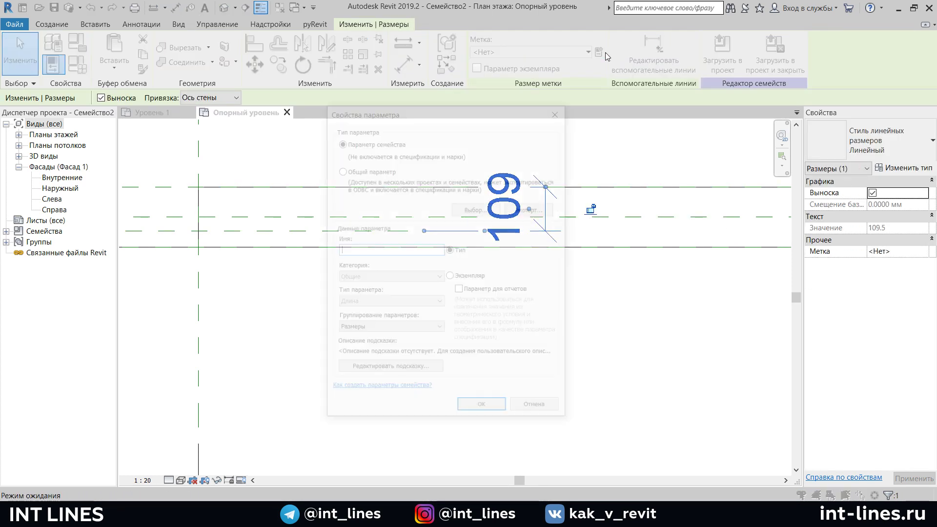
{"action": "type", "text": "глуб"}
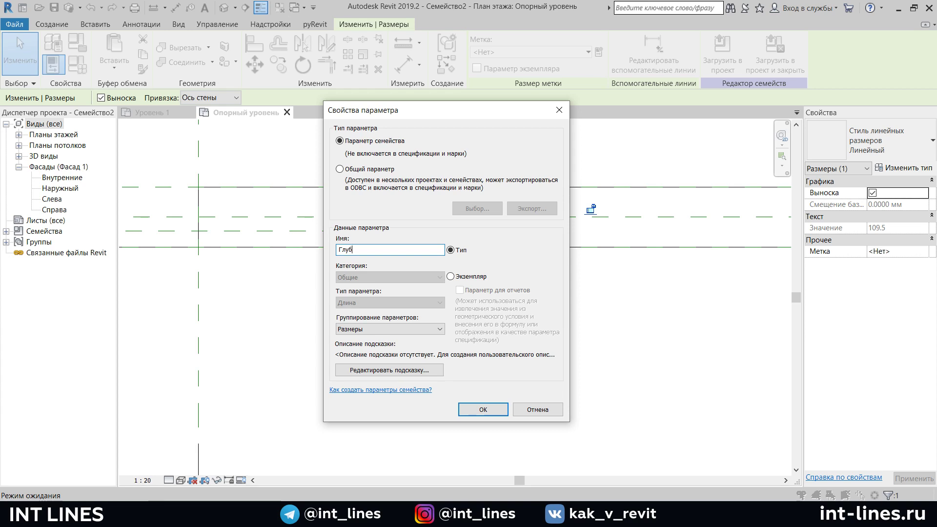
{"action": "type", "text": "оробк"}
{"action": "type", "text": "и"}
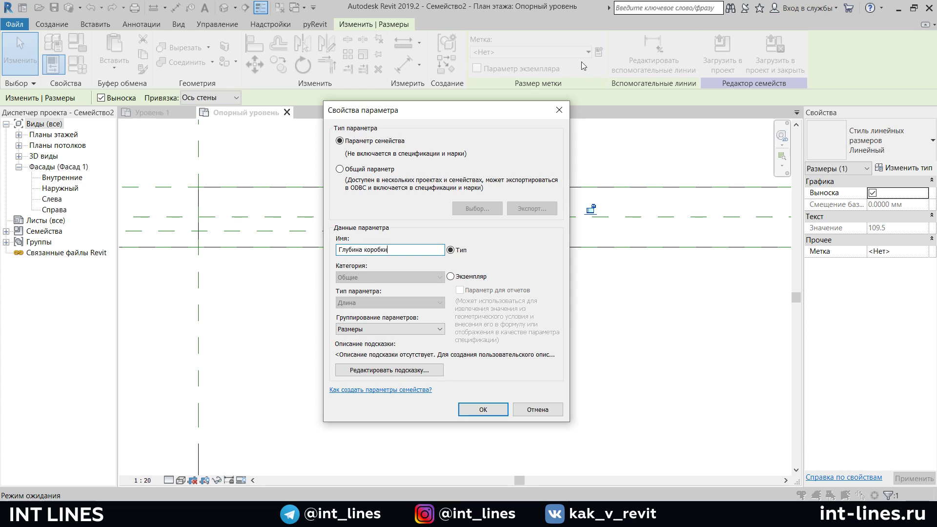
{"action": "left_click", "coordinate": [460, 278]}
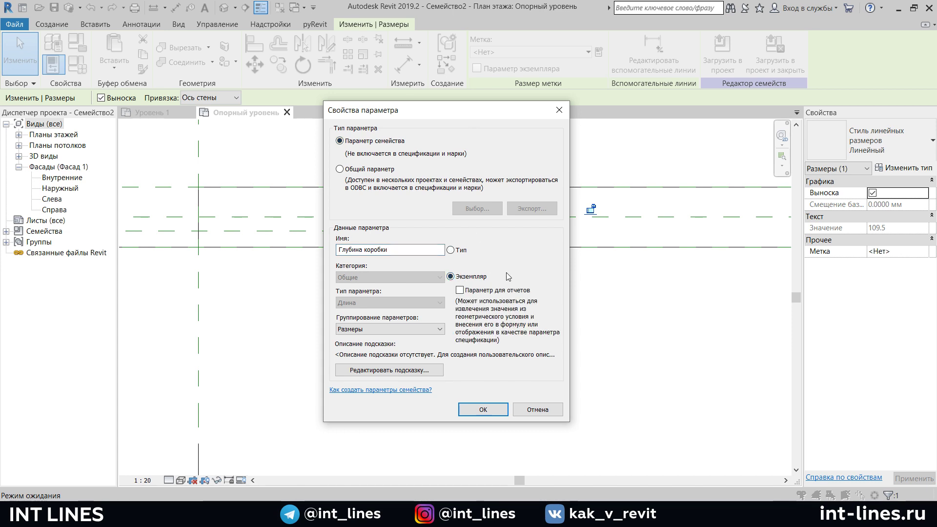
{"action": "left_click", "coordinate": [484, 409]}
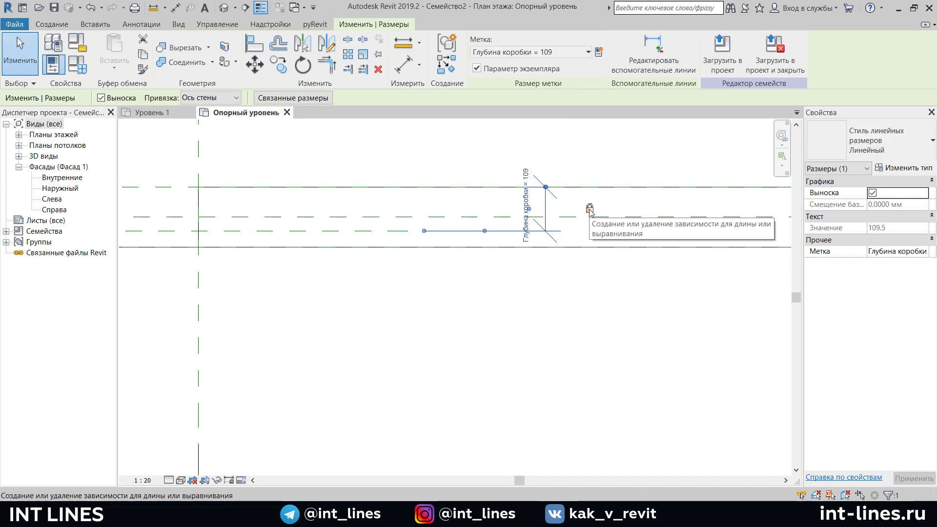
- Lock the dimension, then highlight the Толщина стены, -для отчета and Глубина каркаса note lines
{"action": "left_click", "coordinate": [589, 209]}
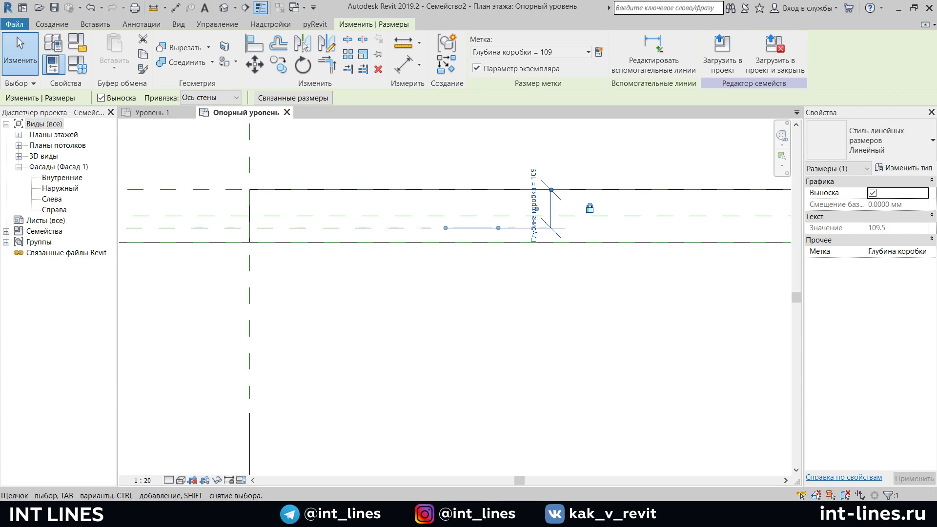
{"action": "left_click", "coordinate": [205, 469]}
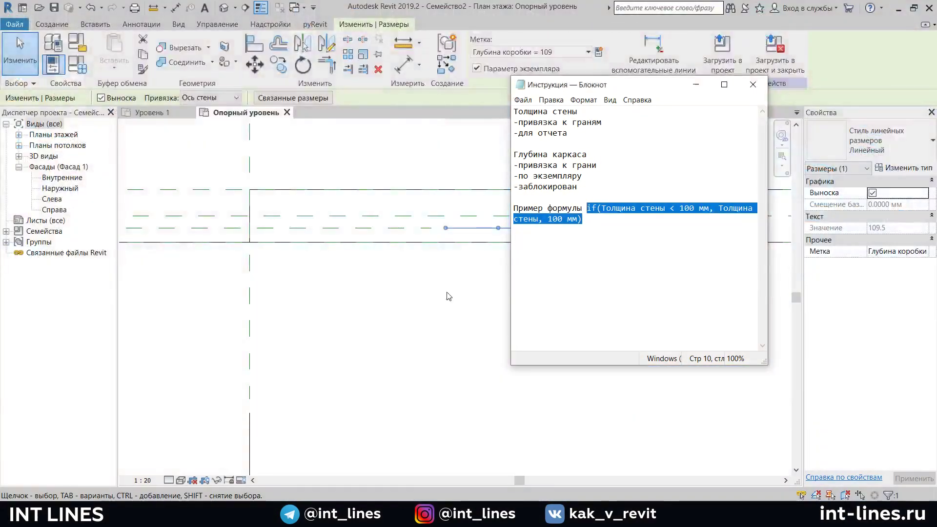
{"action": "left_click", "coordinate": [621, 237]}
{"action": "left_click_drag", "start_coordinate": [514, 111], "coordinate": [578, 112]}
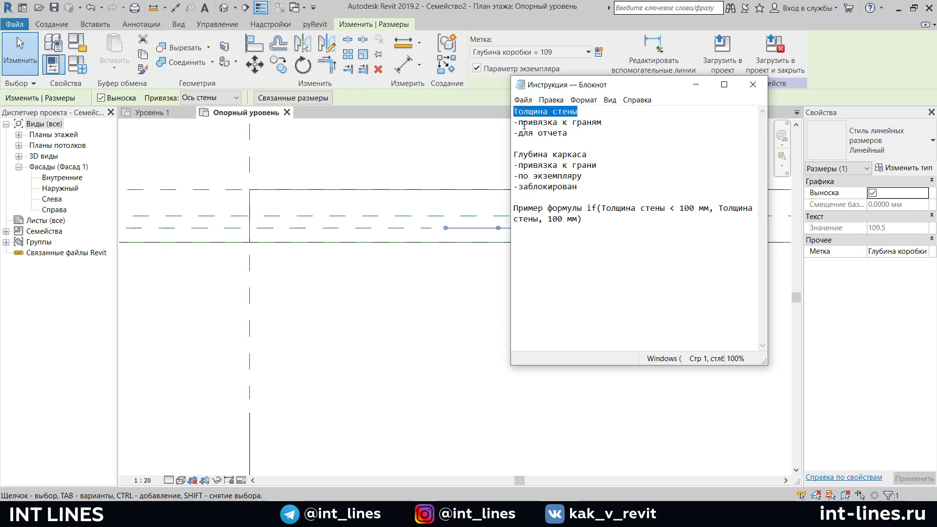
{"action": "left_click_drag", "start_coordinate": [578, 133], "coordinate": [513, 133]}
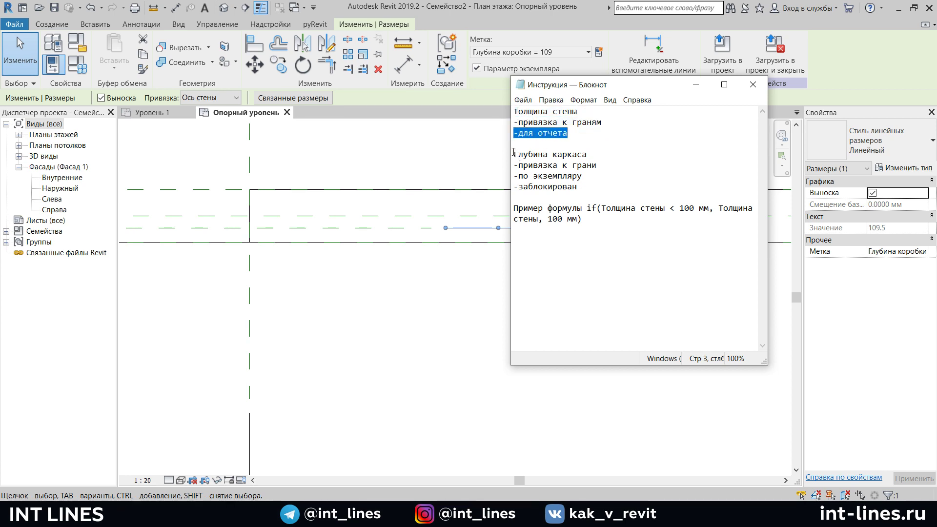
{"action": "mouse_move", "coordinate": [513, 155]}
{"action": "left_mouse_down"}
{"action": "mouse_move", "coordinate": [594, 152]}
{"action": "mouse_move", "coordinate": [553, 154]}
{"action": "left_mouse_up"}
- Move the Notepad notes aside, then close them to return to the Revit plan
{"action": "left_click_drag", "start_coordinate": [645, 89], "coordinate": [709, 132]}
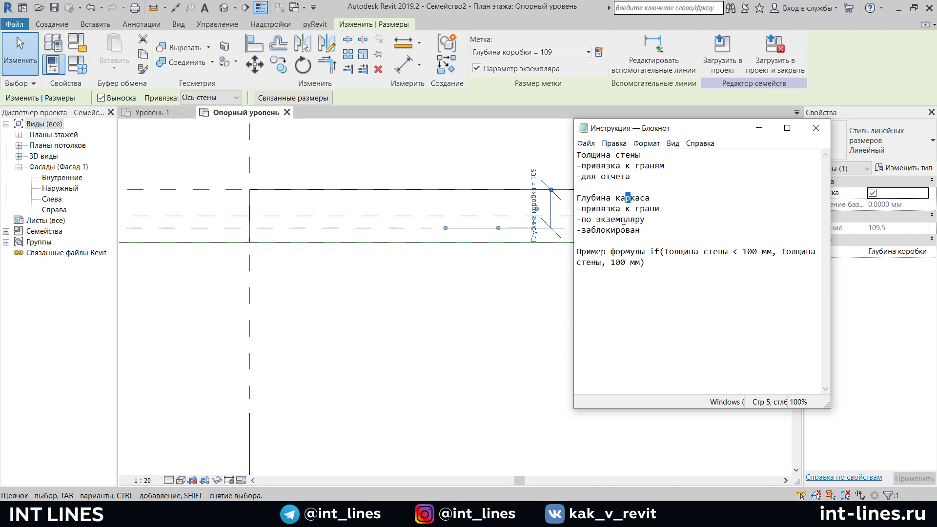
{"action": "left_click", "coordinate": [519, 278]}
{"action": "scroll", "coordinate": [547, 291], "scroll_direction": "up", "scroll_amount": 5}
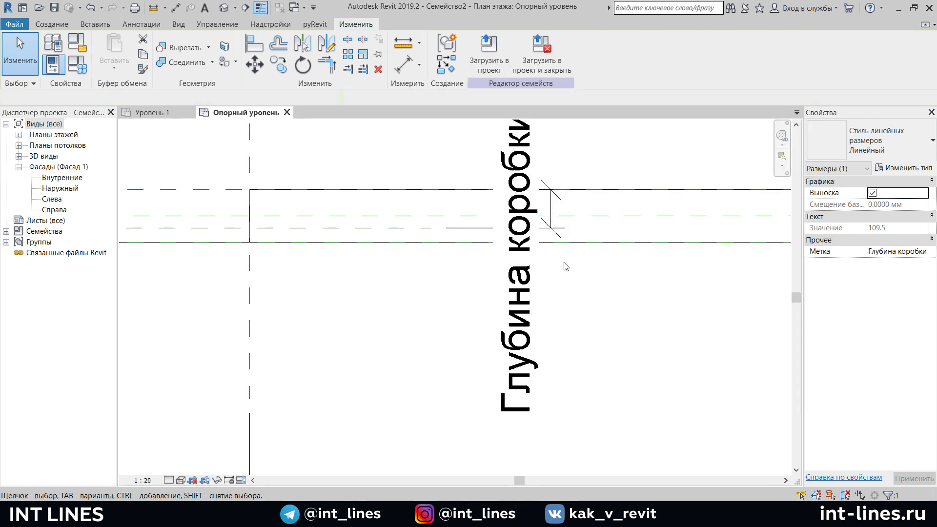
{"action": "scroll", "coordinate": [547, 295], "scroll_direction": "down", "scroll_amount": 3}
{"action": "scroll", "coordinate": [547, 296], "scroll_direction": "down", "scroll_amount": 2}
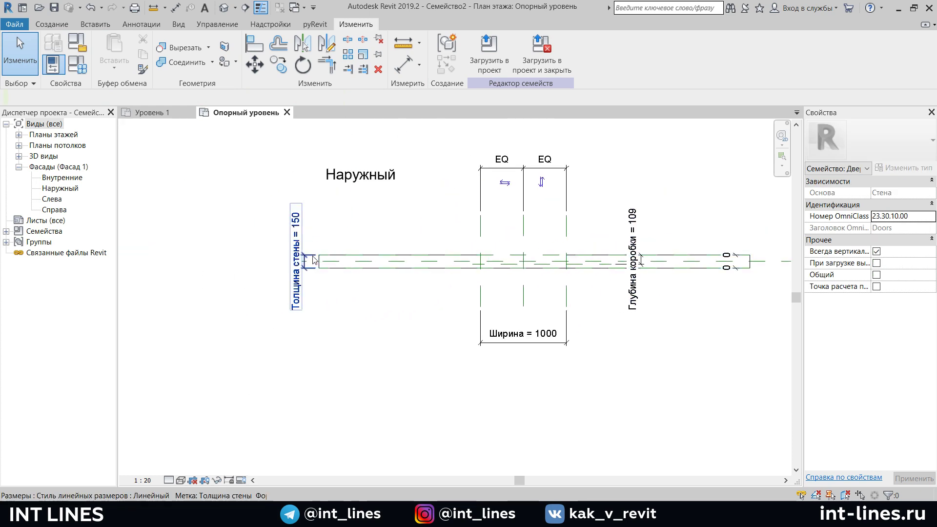
- Enter formula if(Толщина стены < 100, Толщина стены, 100) for Глубина коробки in Family Types
{"action": "left_click", "coordinate": [77, 64]}
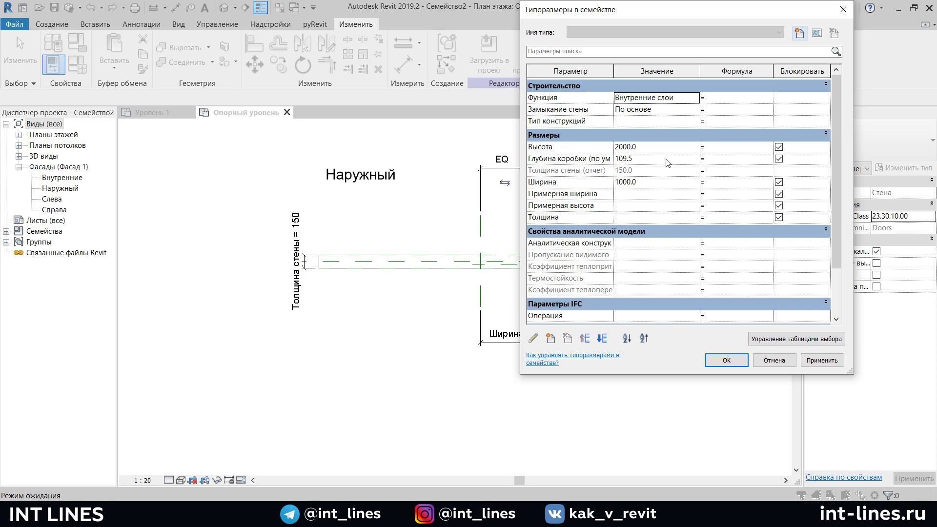
{"action": "left_click", "coordinate": [724, 160]}
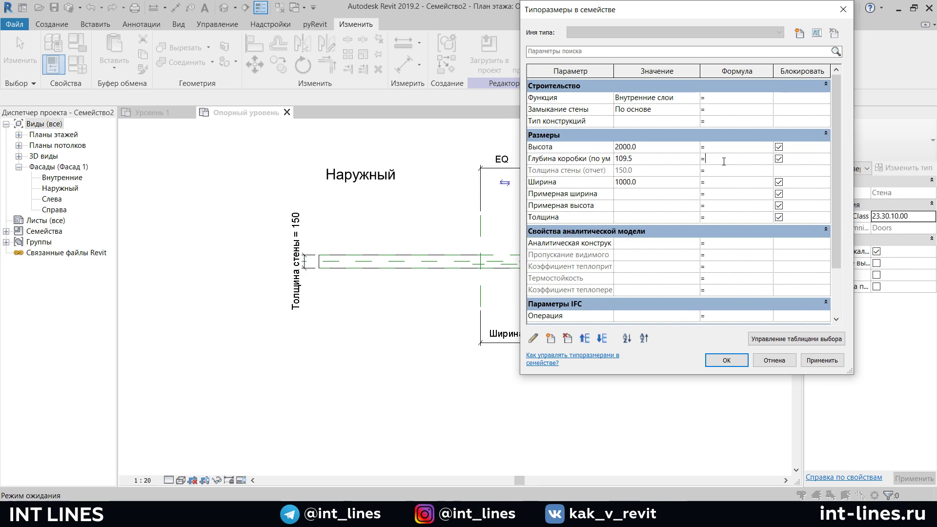
{"action": "type", "text": "if"}
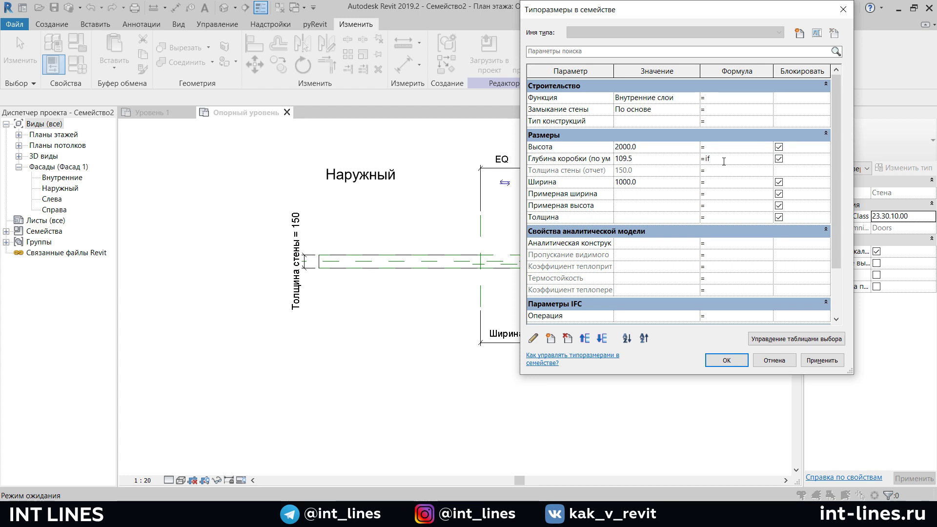
{"action": "type", "text": "("}
{"action": "key", "text": "BackSpace"}
{"action": "type", "text": "Т"}
{"action": "type", "text": "олщина стены"}
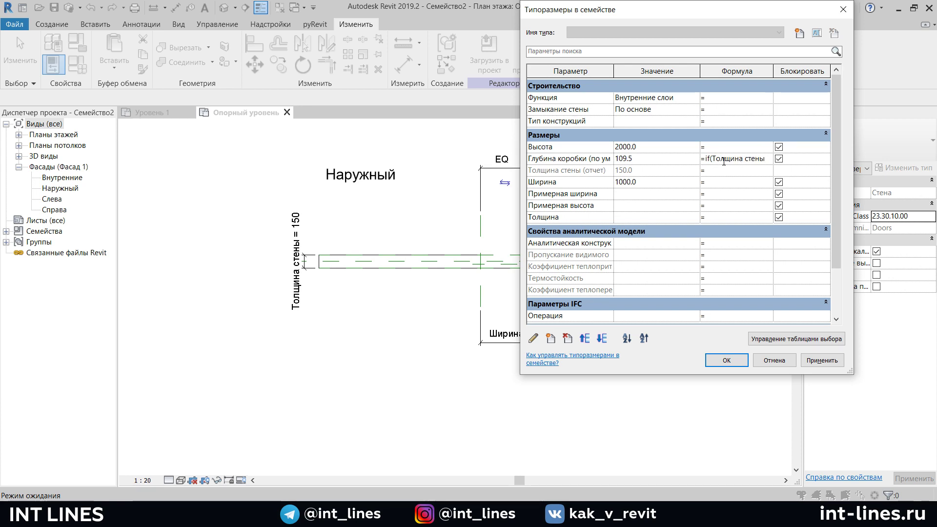
{"action": "type", "text": "<"}
{"action": "type", "text": "100"}
{"action": "type", "text": "?"}
{"action": "type", "text": "100"}
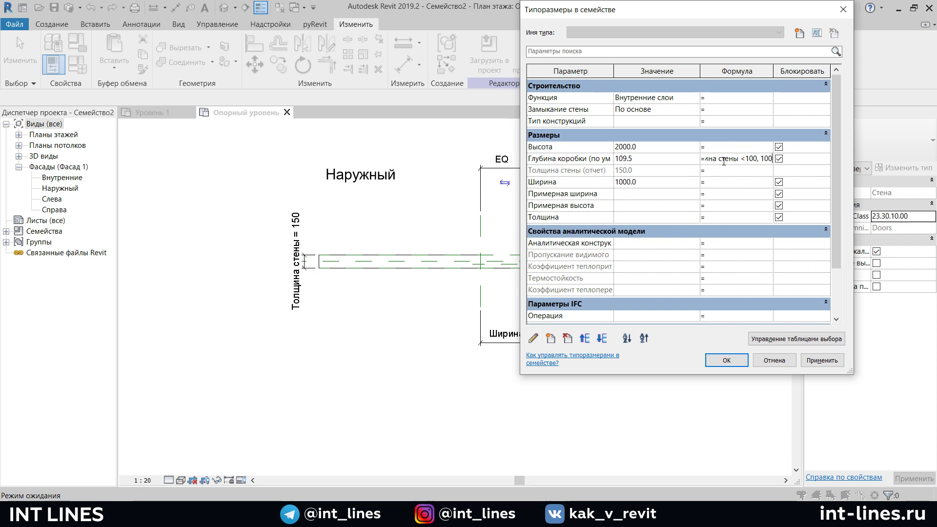
{"action": "key", "text": "BackSpace"}
{"action": "key", "text": "BackSpace"}
{"action": "type", "text": "Толщин"}
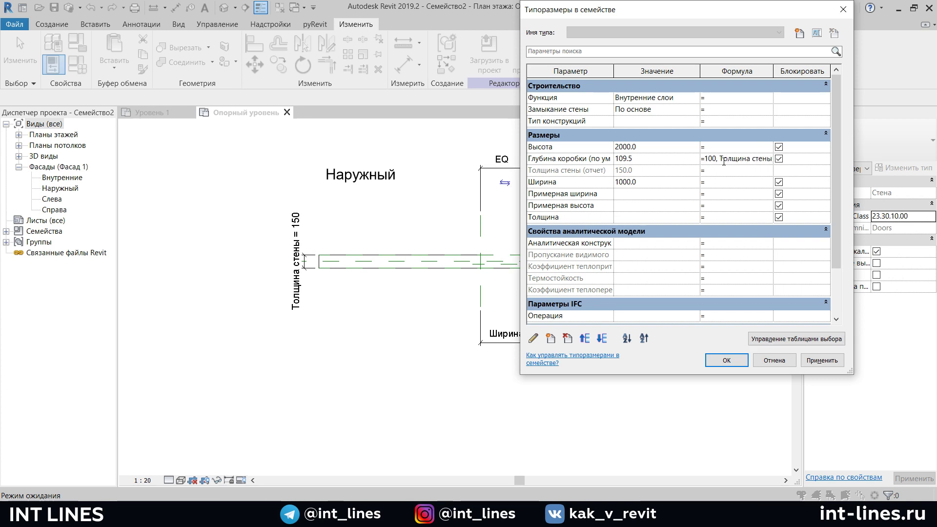
{"action": "type", "text": " 10"}
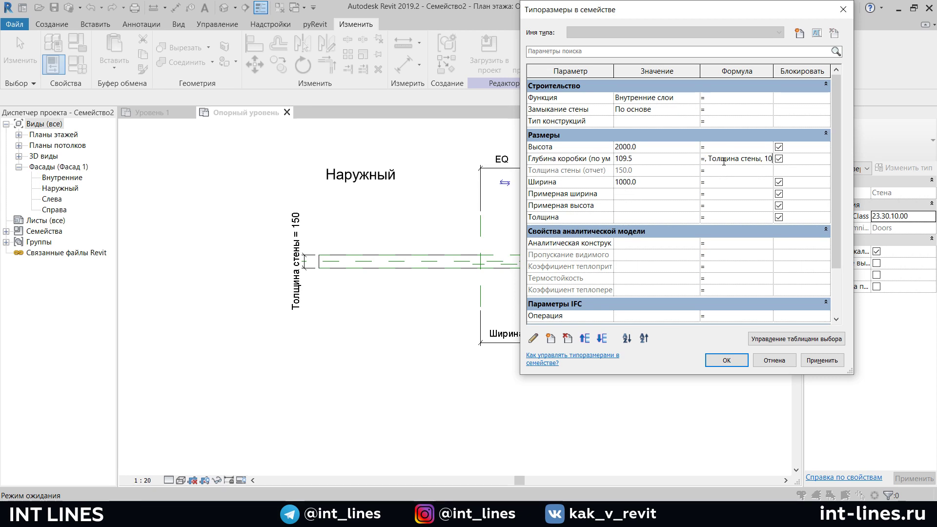
{"action": "type", "text": "0"}
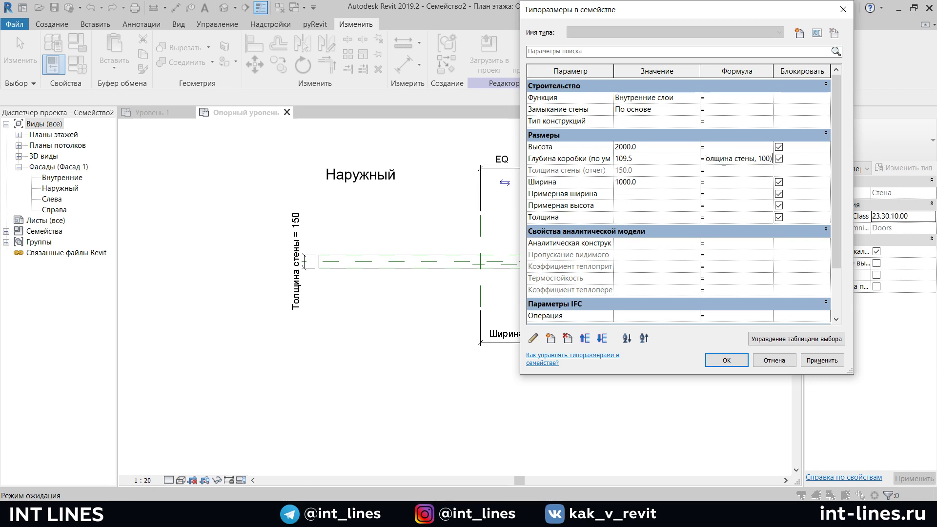
- Apply and accept the Family Types changes so Глубина коробки reads 100
{"action": "key", "text": "Tab"}
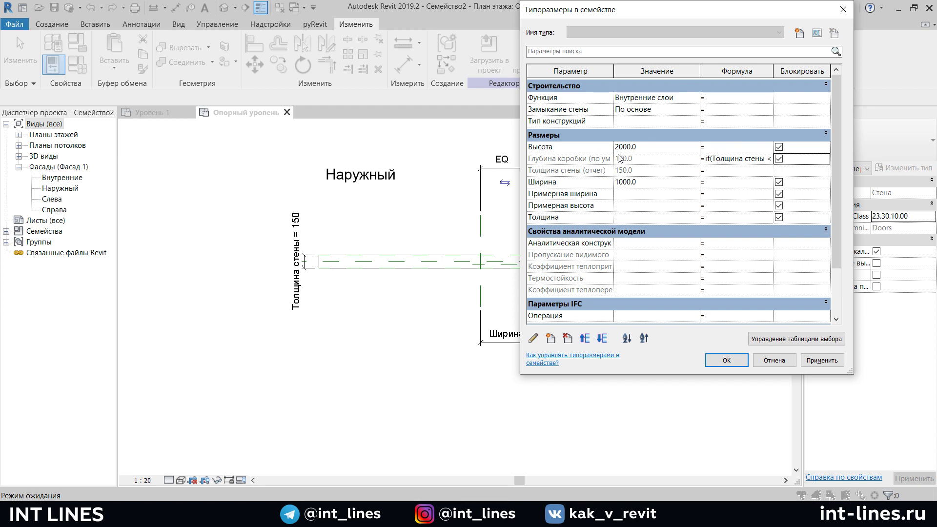
{"action": "left_click", "coordinate": [822, 360]}
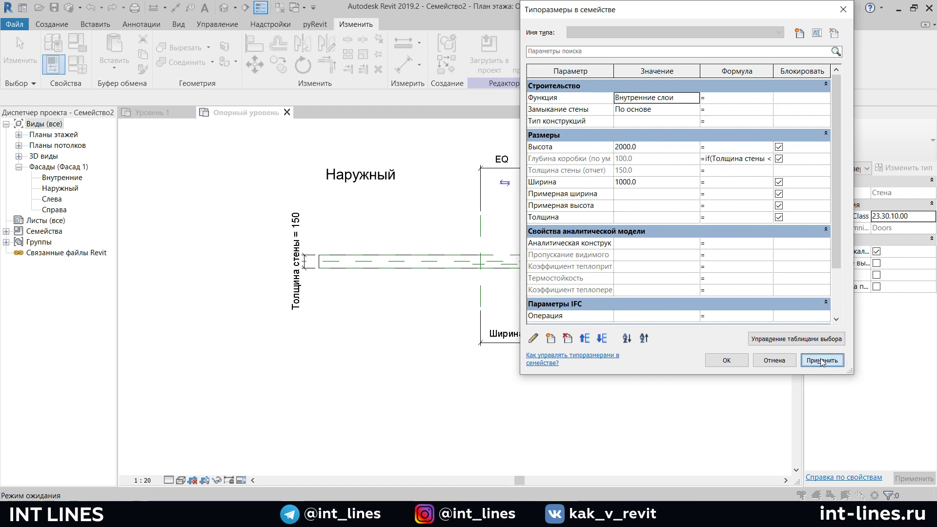
{"action": "left_click", "coordinate": [726, 364]}
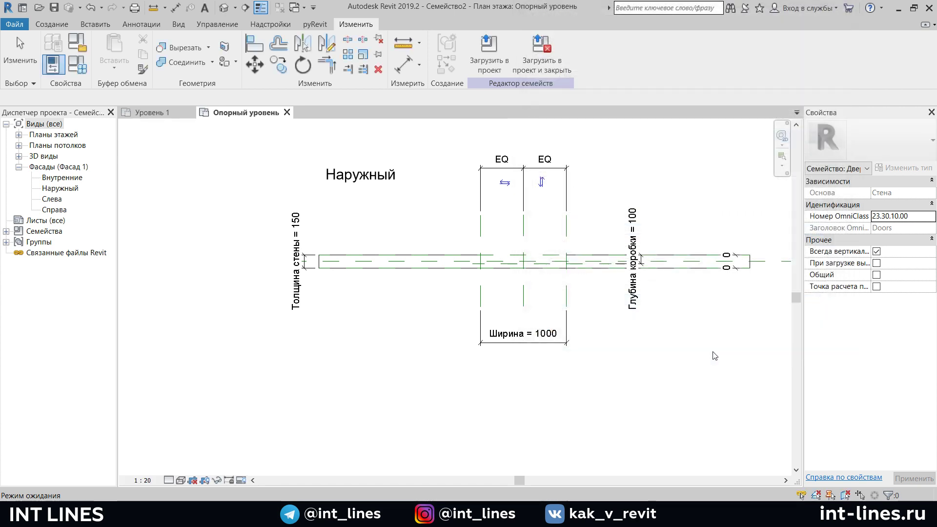
{"action": "scroll", "coordinate": [620, 273], "scroll_direction": "up", "scroll_amount": 2}
{"action": "scroll", "coordinate": [615, 278], "scroll_direction": "down", "scroll_amount": 1}
{"action": "scroll", "coordinate": [615, 278], "scroll_direction": "up", "scroll_amount": 1}
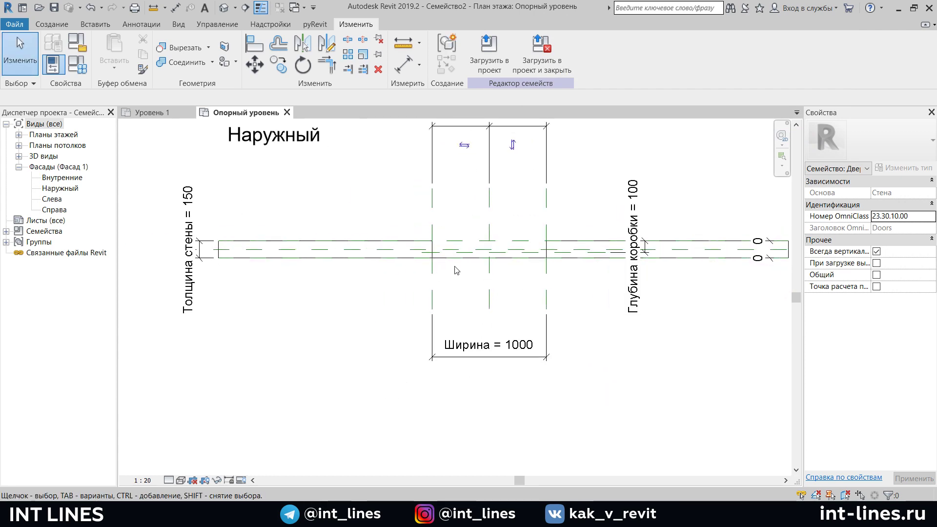
{"action": "scroll", "coordinate": [456, 270], "scroll_direction": "up", "scroll_amount": 2}
- On the Внутренние elevation, sketch an extrusion from locked lines on the opening planes and level
{"action": "double_click", "coordinate": [65, 179]}
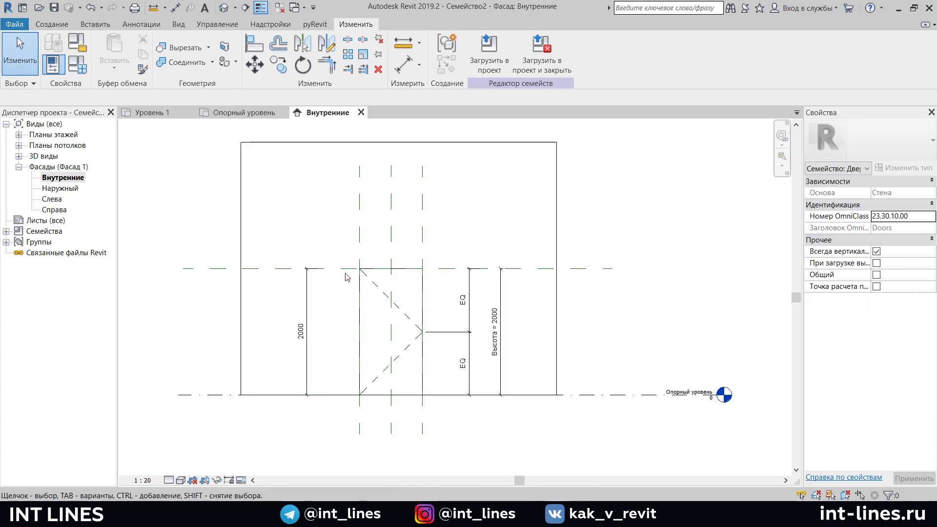
{"action": "left_click", "coordinate": [38, 24]}
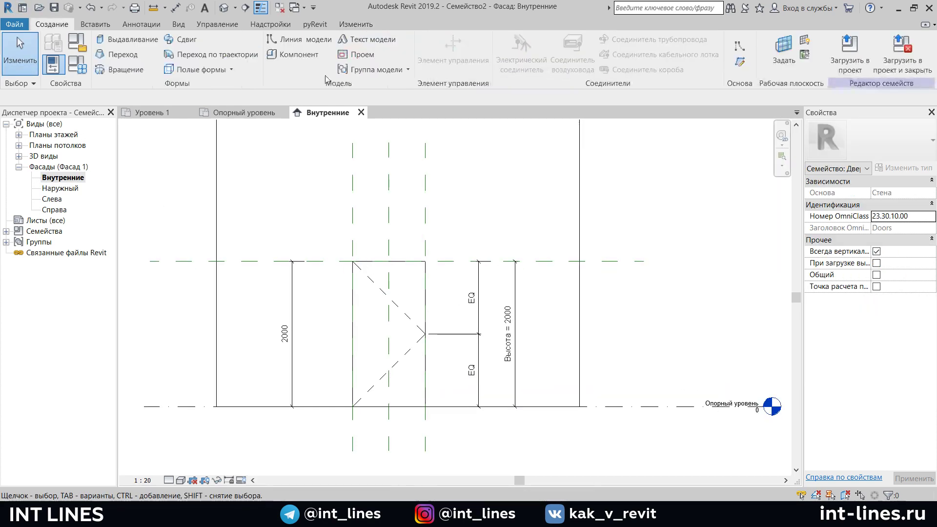
{"action": "left_click", "coordinate": [128, 38]}
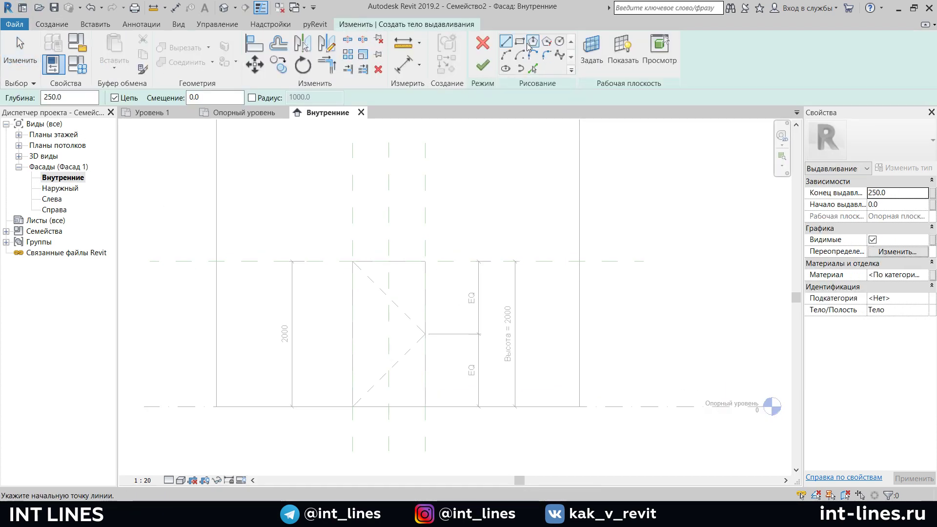
{"action": "left_click", "coordinate": [533, 68]}
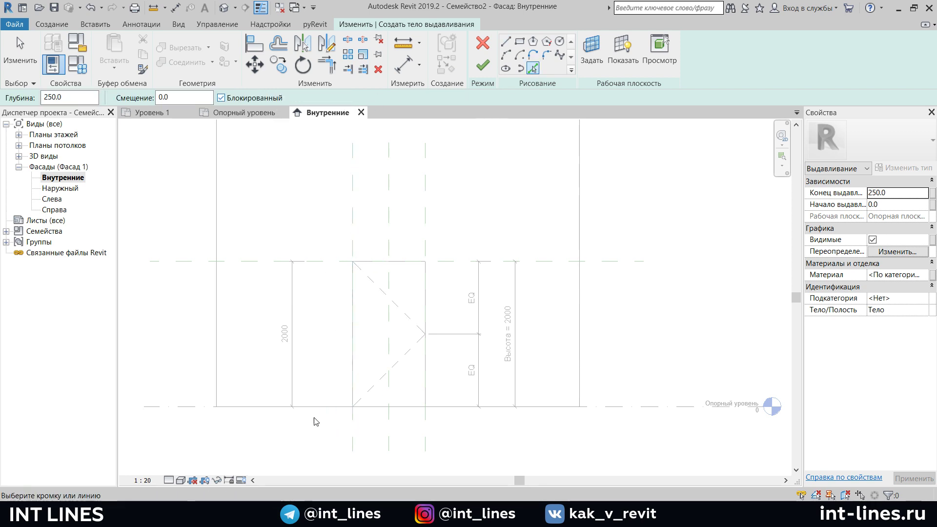
{"action": "left_click", "coordinate": [353, 439]}
{"action": "left_click", "coordinate": [426, 432]}
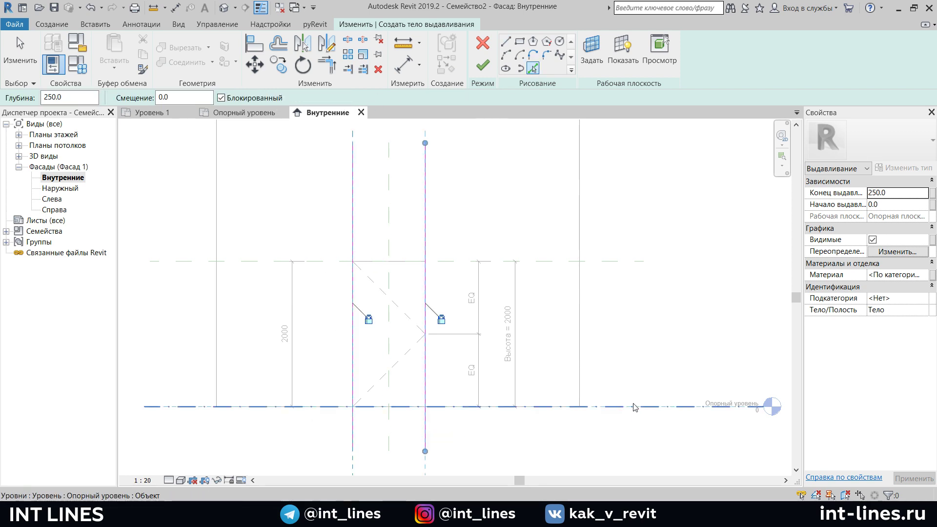
{"action": "left_click", "coordinate": [626, 407]}
{"action": "left_click", "coordinate": [607, 262]}
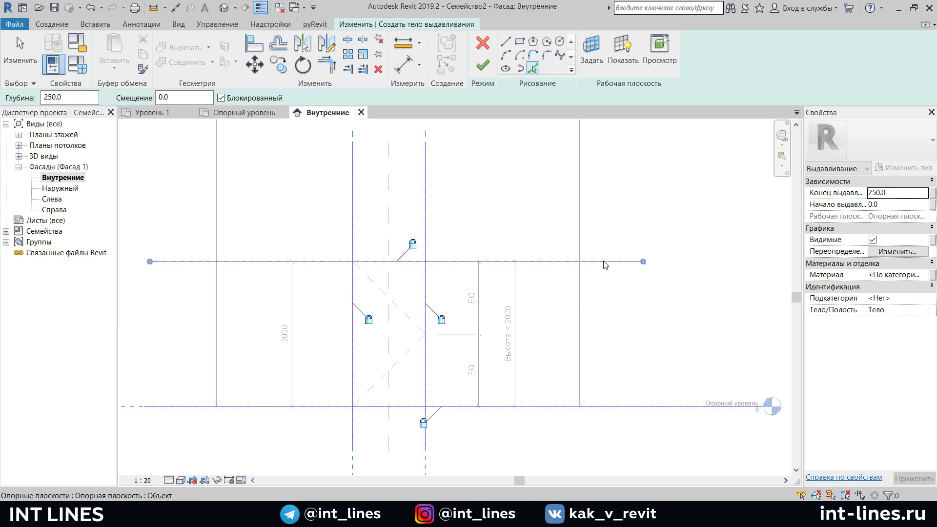
- Trim the sketch lines into a closed rectangle and finish the 250 extrusion
{"action": "left_click", "coordinate": [328, 64]}
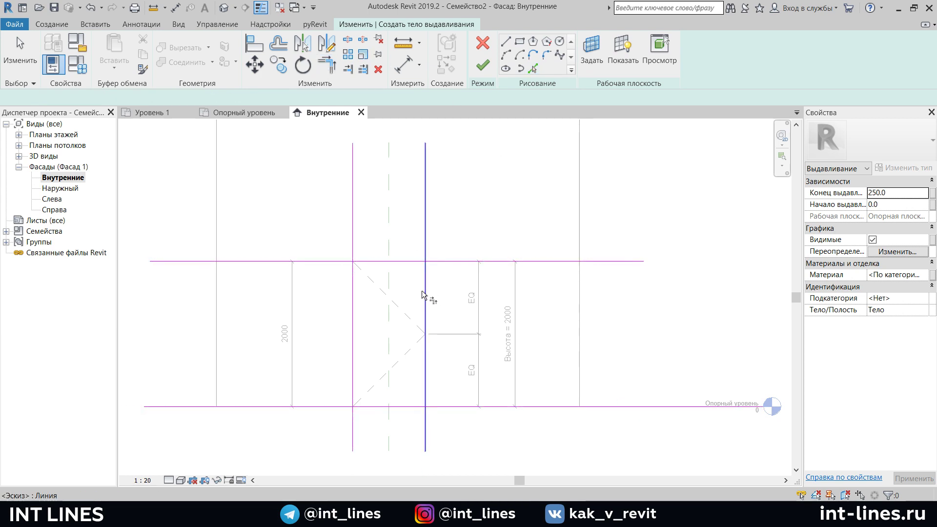
{"action": "left_click", "coordinate": [376, 261]}
{"action": "left_click", "coordinate": [355, 288]}
{"action": "left_click", "coordinate": [378, 406]}
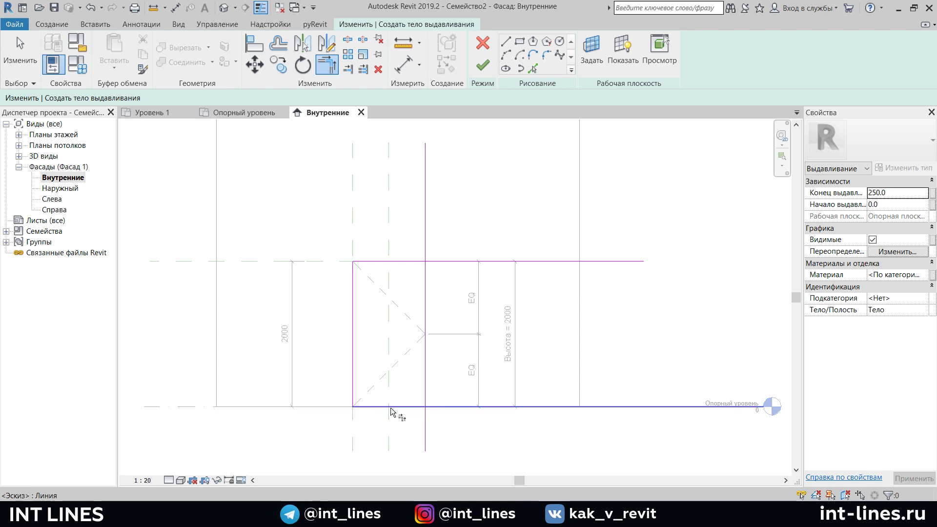
{"action": "left_click", "coordinate": [428, 394]}
{"action": "left_click", "coordinate": [427, 291]}
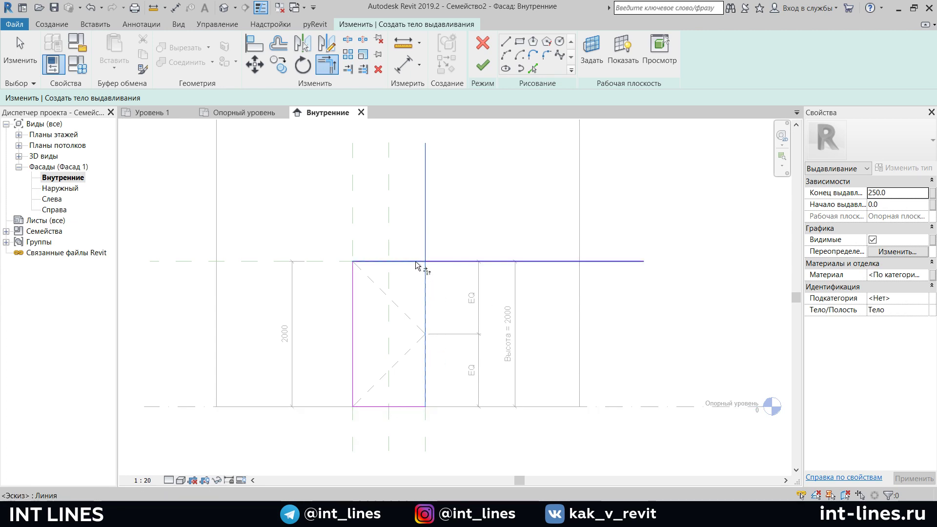
{"action": "left_click", "coordinate": [419, 263]}
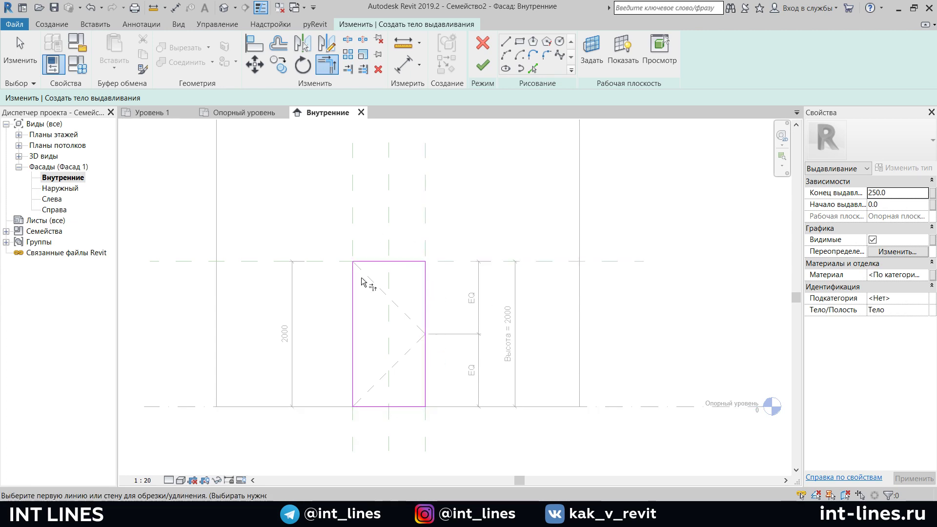
{"action": "left_click", "coordinate": [483, 70]}
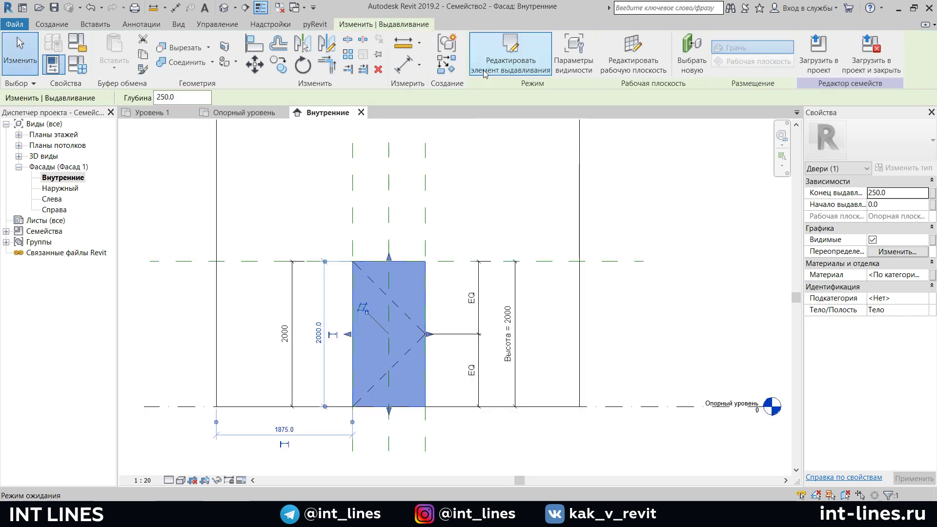
- On the Опорный уровень plan, drag the extrusion's faces onto both wall faces and lock them
{"action": "double_click", "coordinate": [58, 135]}
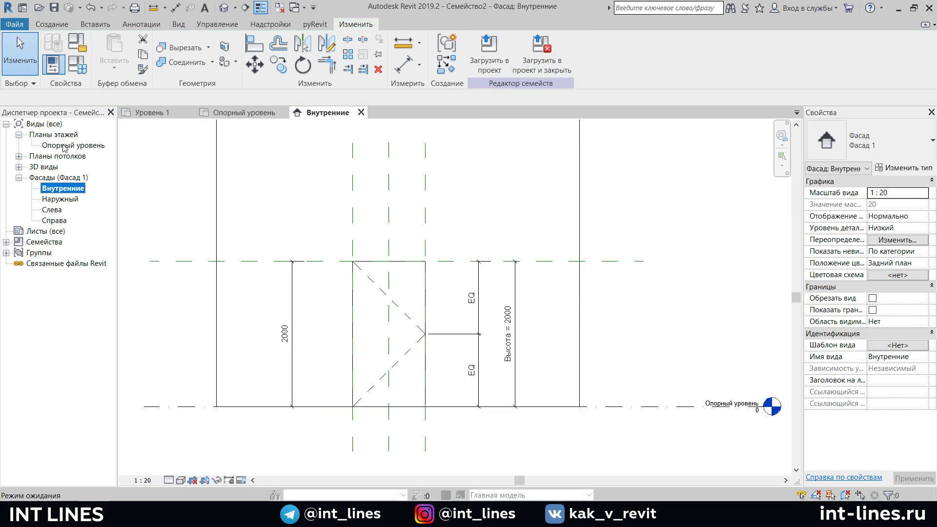
{"action": "left_click", "coordinate": [67, 146]}
{"action": "double_click", "coordinate": [67, 146]}
{"action": "left_click", "coordinate": [496, 246]}
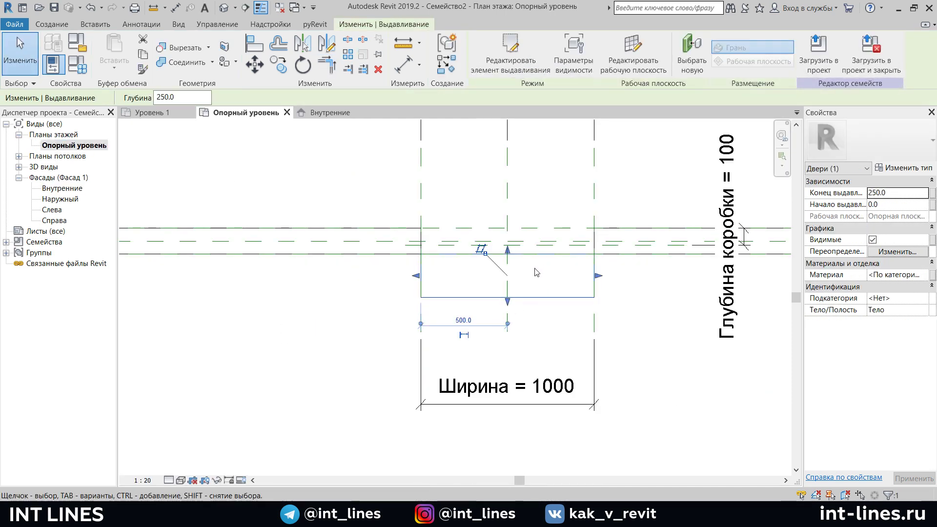
{"action": "scroll", "coordinate": [501, 245], "scroll_direction": "up", "scroll_amount": 3}
{"action": "scroll", "coordinate": [501, 245], "scroll_direction": "up", "scroll_amount": 1}
{"action": "left_click_drag", "start_coordinate": [490, 241], "coordinate": [493, 198]}
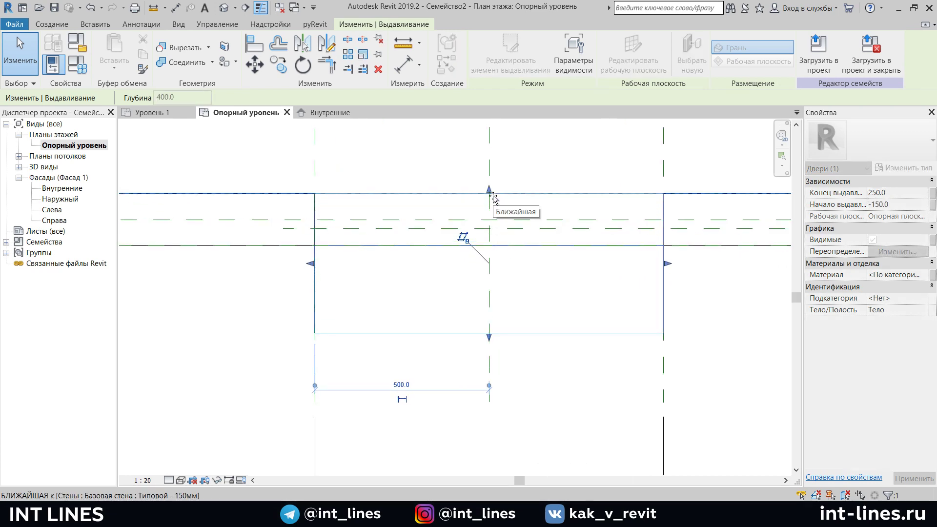
{"action": "left_click_drag", "start_coordinate": [493, 196], "coordinate": [493, 196]}
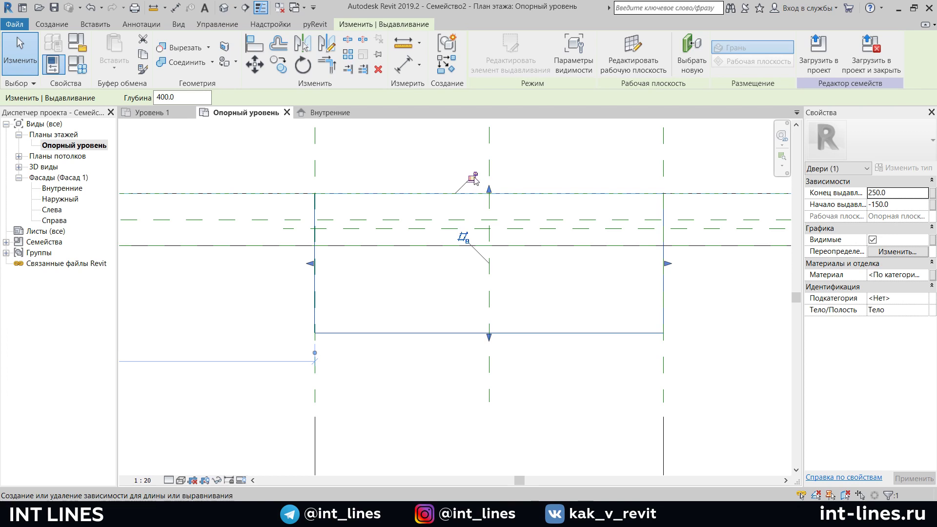
{"action": "left_click_drag", "start_coordinate": [520, 332], "coordinate": [537, 239]}
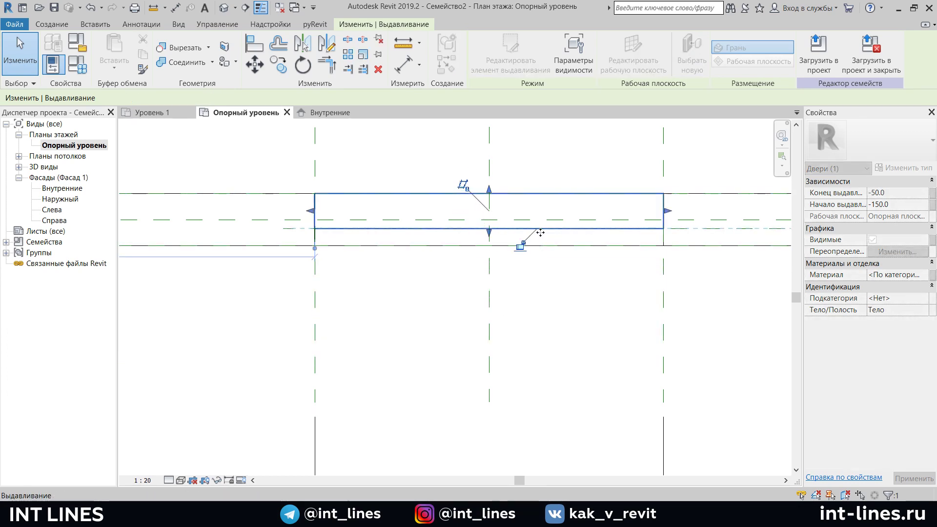
{"action": "scroll", "coordinate": [527, 251], "scroll_direction": "down", "scroll_amount": 2}
{"action": "scroll", "coordinate": [526, 251], "scroll_direction": "down", "scroll_amount": 1}
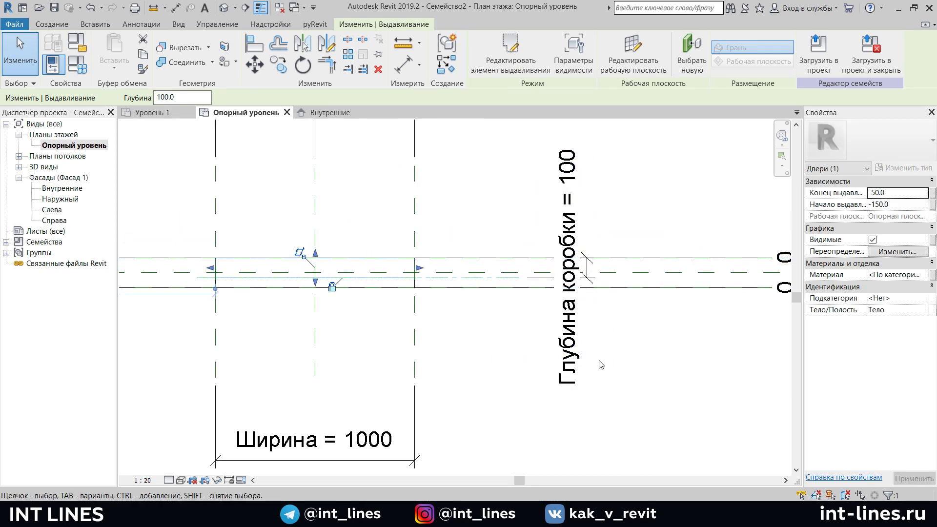
{"action": "left_click", "coordinate": [642, 369]}
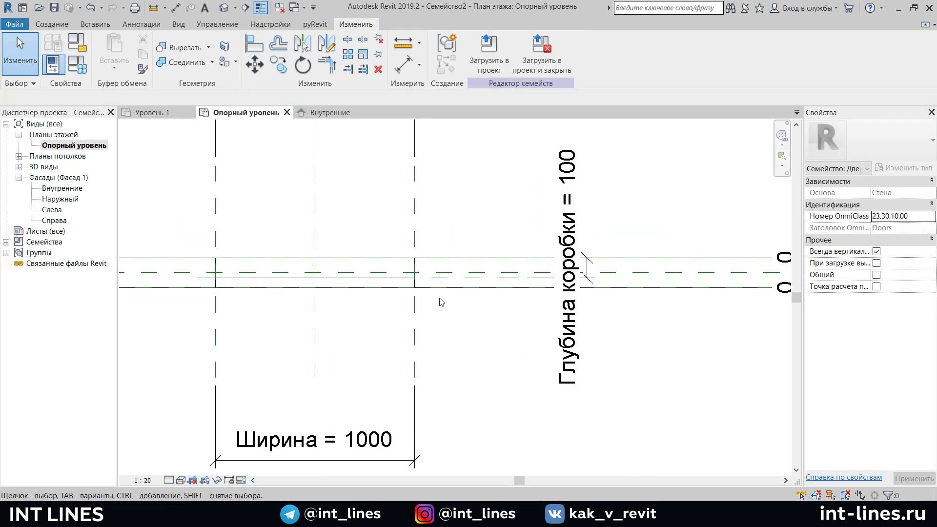
- Switch the view's visual style to Shaded
{"action": "scroll", "coordinate": [446, 291], "scroll_direction": "down", "scroll_amount": 1}
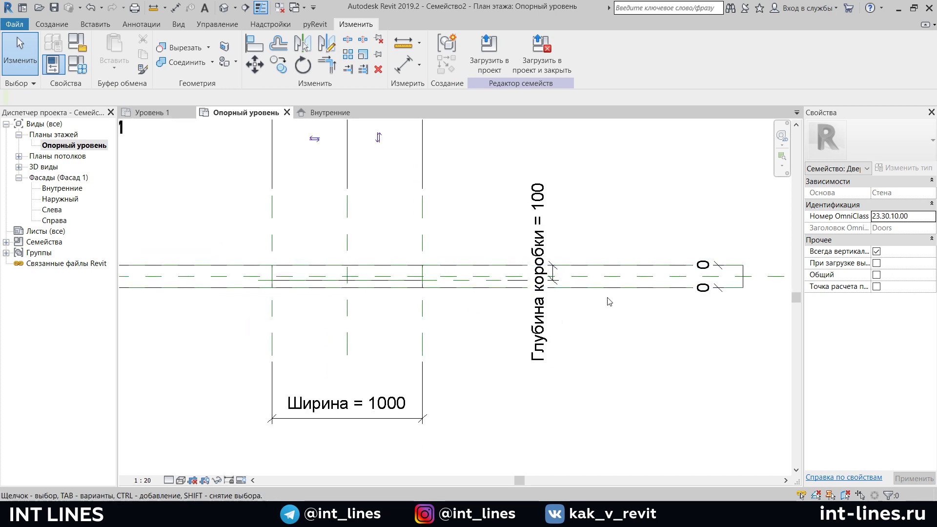
{"action": "left_click", "coordinate": [633, 289]}
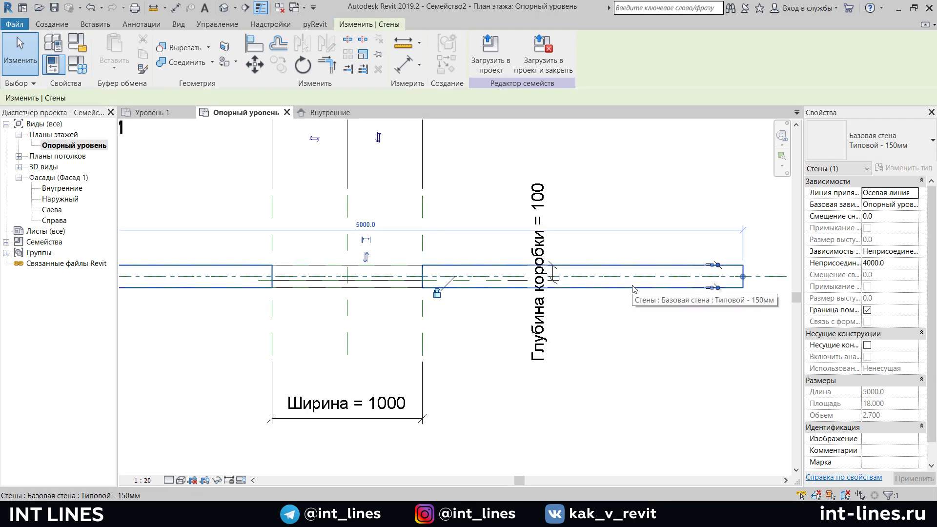
{"action": "left_click", "coordinate": [180, 480]}
{"action": "left_click", "coordinate": [229, 433]}
{"action": "left_click", "coordinate": [307, 314]}
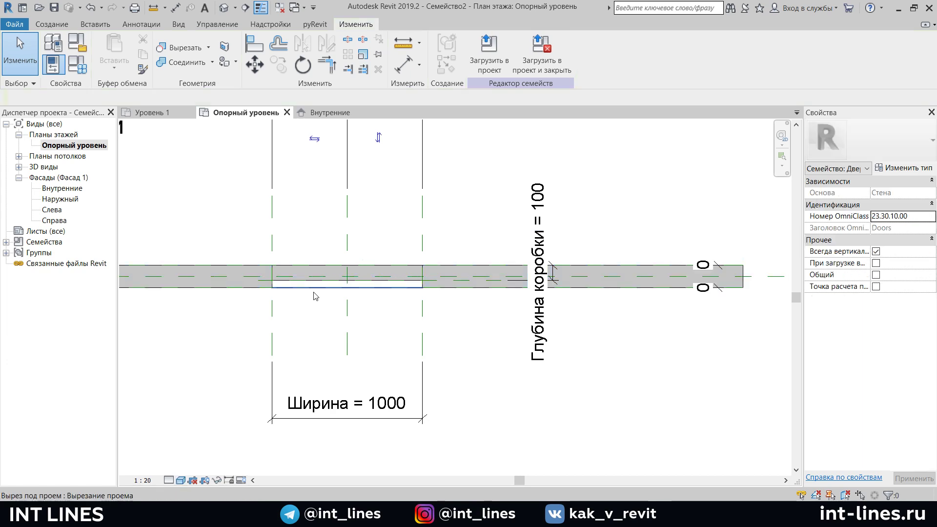
{"action": "scroll", "coordinate": [415, 318], "scroll_direction": "up", "scroll_amount": 1}
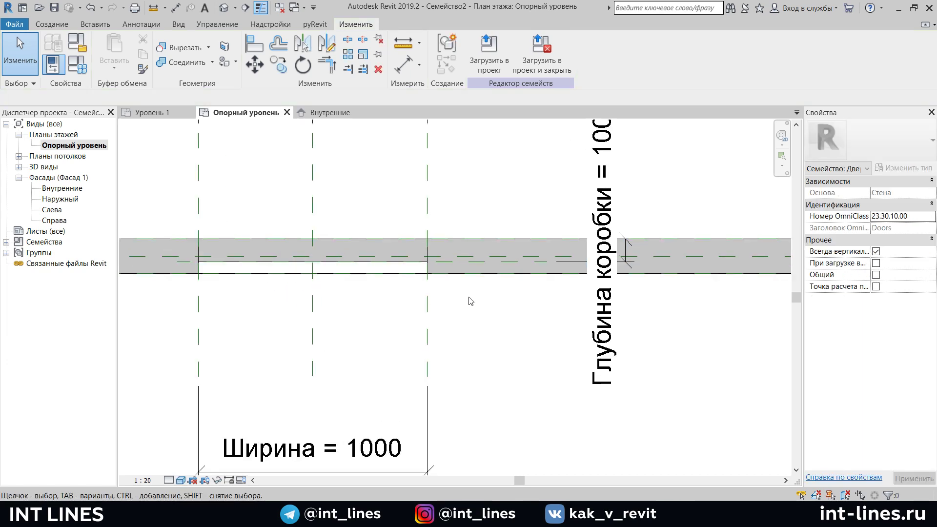
- Duplicate the wall type as 'Типовой - 100' with a 100 mm structure layer
{"action": "left_click", "coordinate": [499, 285]}
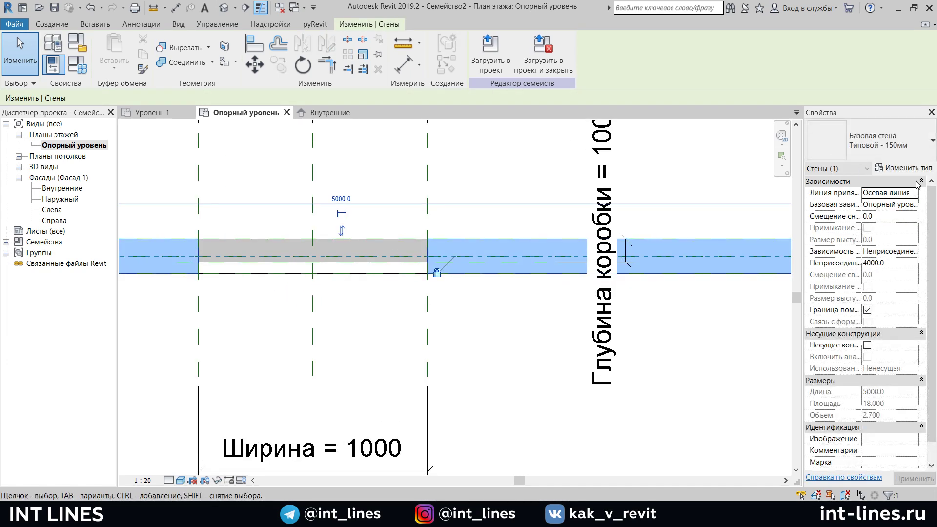
{"action": "left_click", "coordinate": [903, 168]}
{"action": "left_click", "coordinate": [794, 94]}
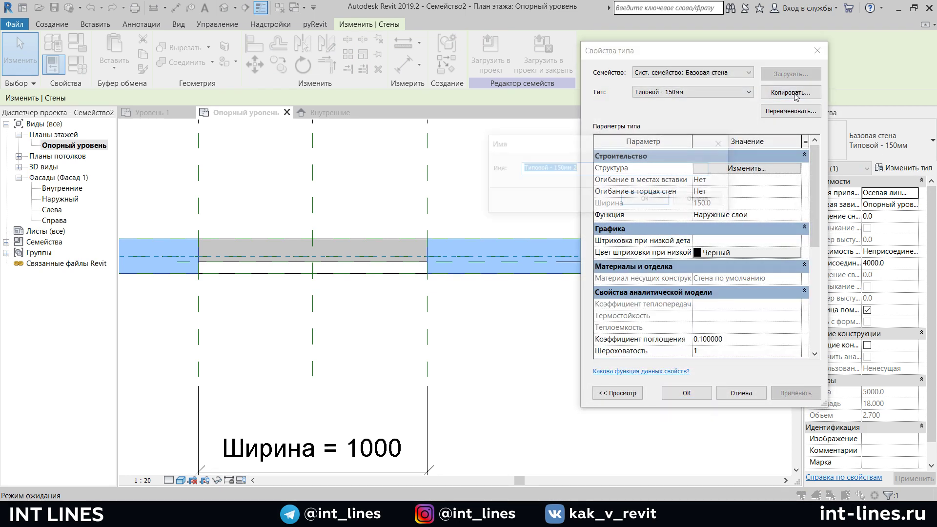
{"action": "left_click_drag", "start_coordinate": [553, 166], "coordinate": [564, 166]}
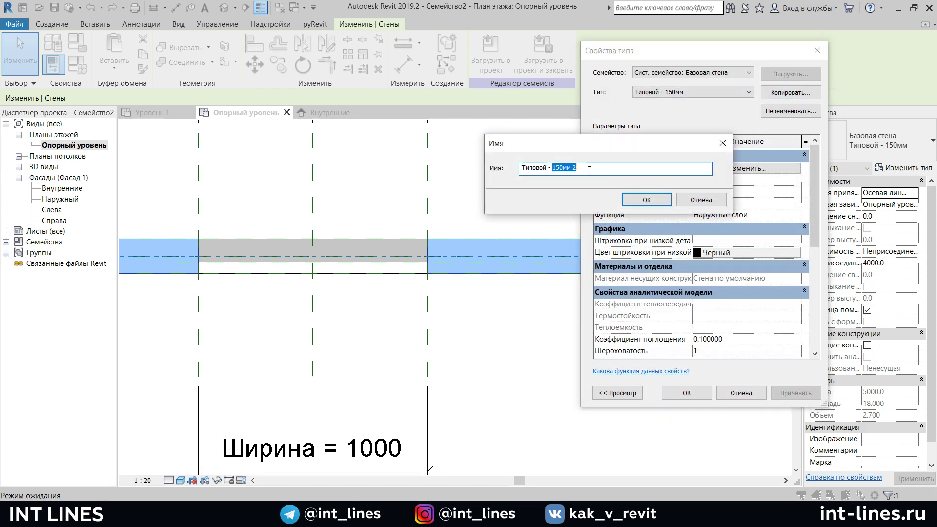
{"action": "left_click", "coordinate": [646, 200]}
{"action": "left_click", "coordinate": [734, 168]}
{"action": "left_click", "coordinate": [720, 195]}
{"action": "type", "text": "100"}
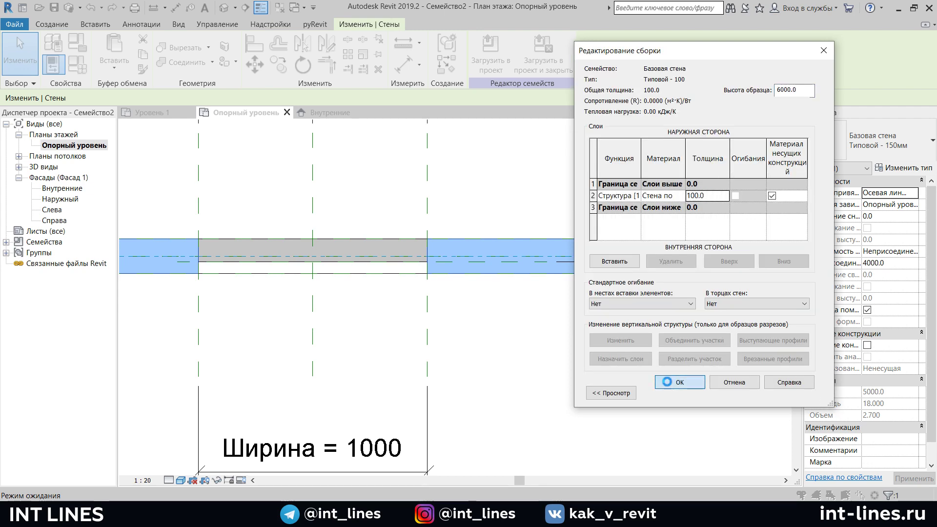
{"action": "left_click", "coordinate": [680, 382]}
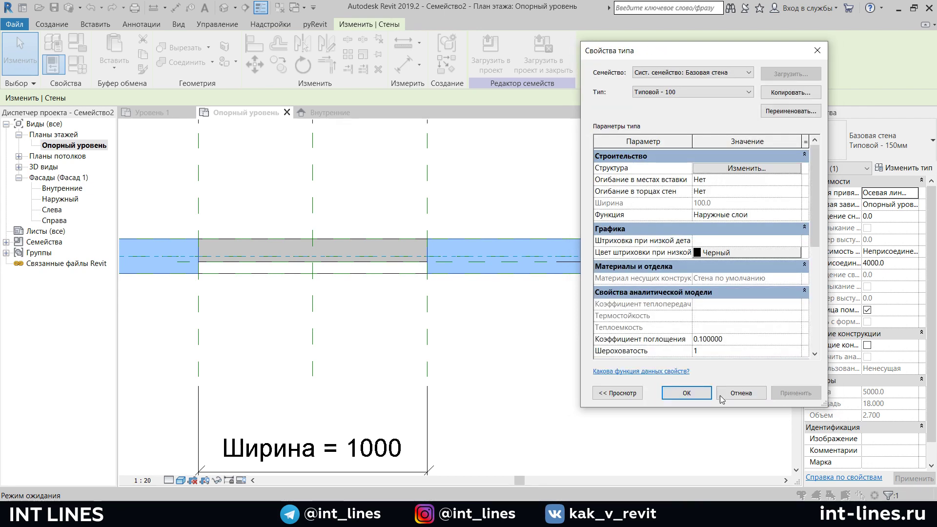
{"action": "left_click", "coordinate": [687, 393]}
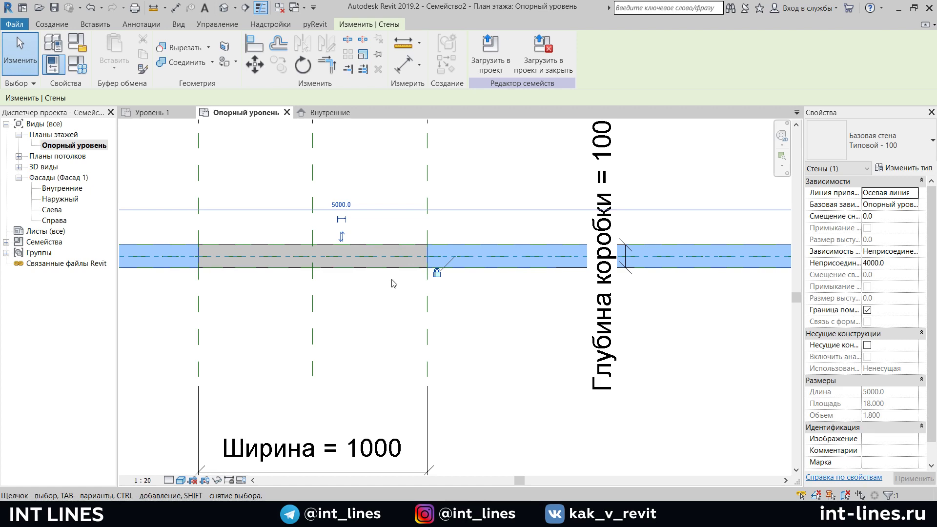
{"action": "scroll", "coordinate": [439, 308], "scroll_direction": "down", "scroll_amount": 1}
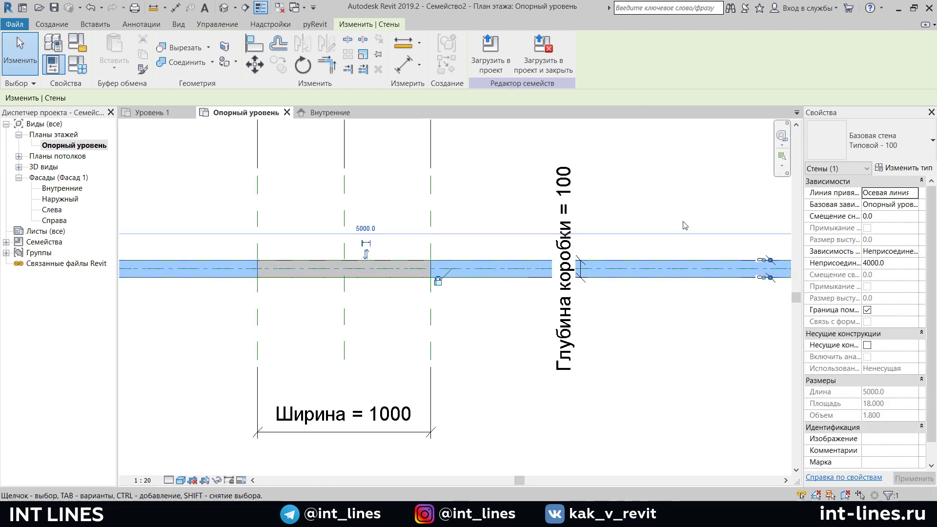
- Duplicate the wall type as 'Типовой - 80' with an 80 mm structure layer
{"action": "left_click", "coordinate": [905, 169]}
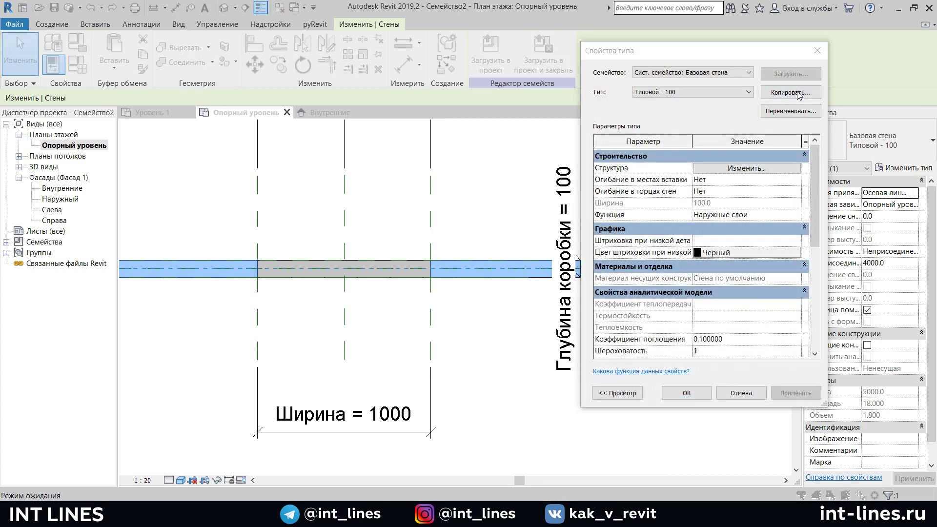
{"action": "left_click", "coordinate": [791, 93]}
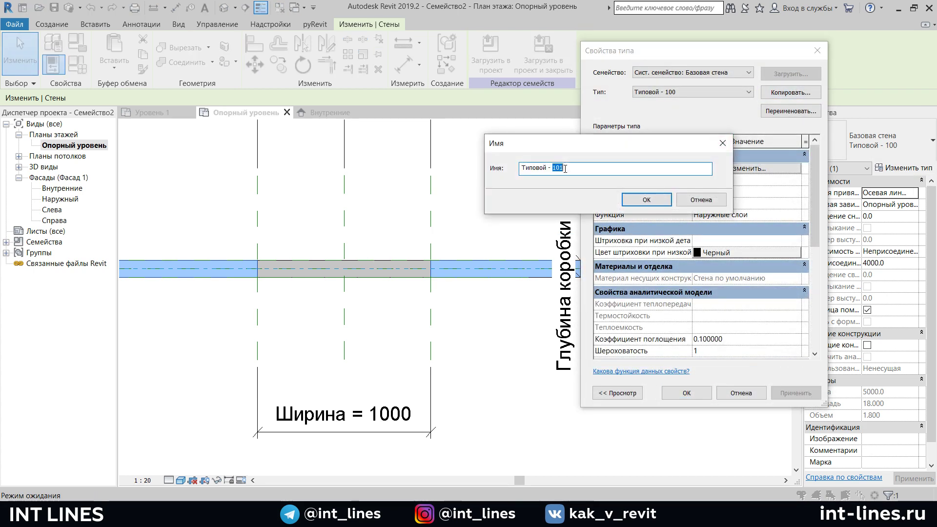
{"action": "type", "text": "8"}
{"action": "left_click", "coordinate": [631, 201]}
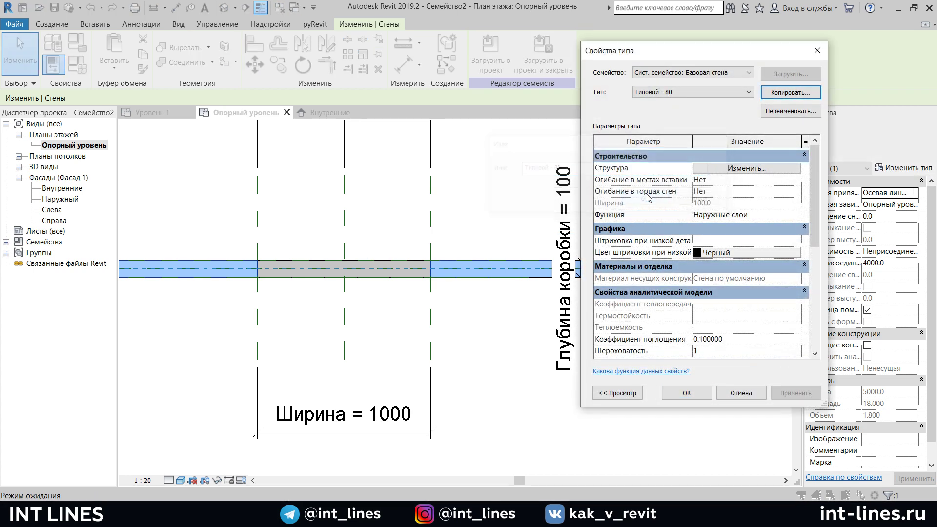
{"action": "left_click", "coordinate": [754, 168]}
{"action": "left_click", "coordinate": [722, 195]}
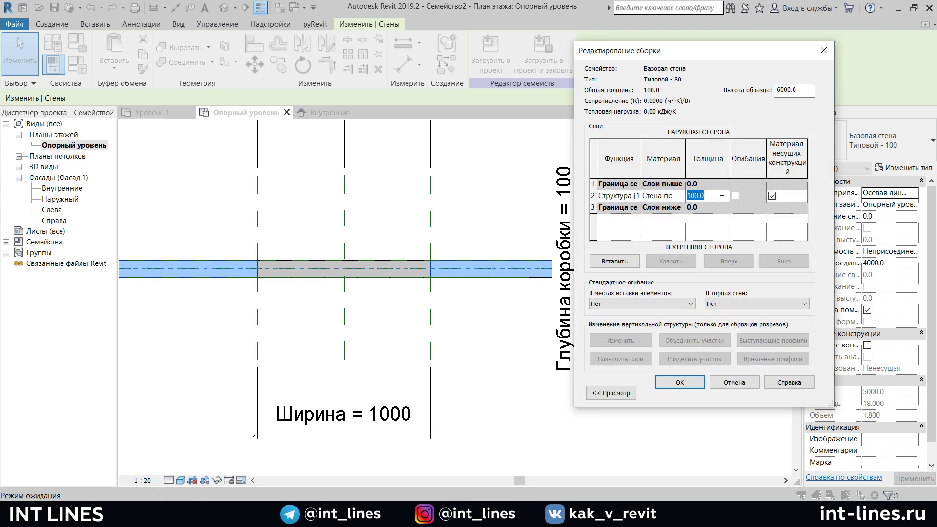
{"action": "left_click", "coordinate": [680, 382]}
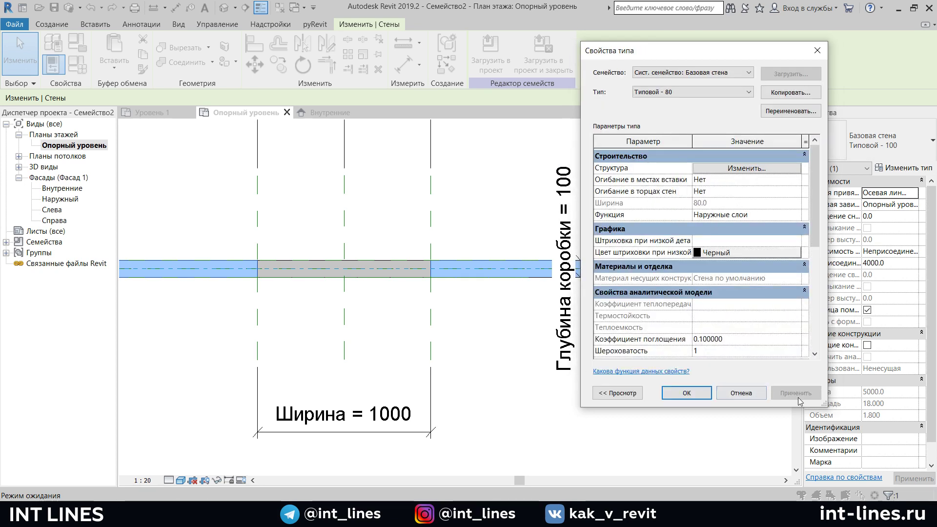
{"action": "left_click", "coordinate": [701, 392]}
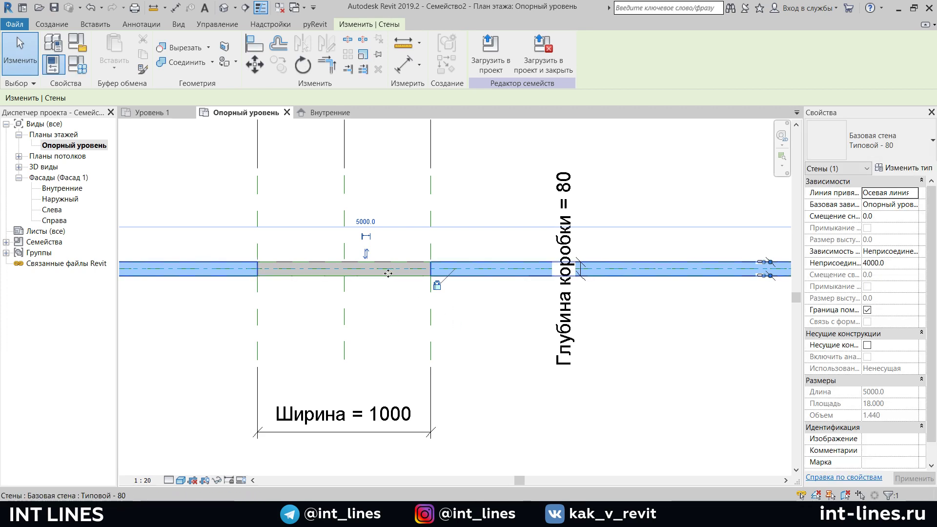
- Switch the wall to Типовой - 100, then Типовой - 150мм, and check Глубина коробки stays 100
{"action": "left_click", "coordinate": [874, 147]}
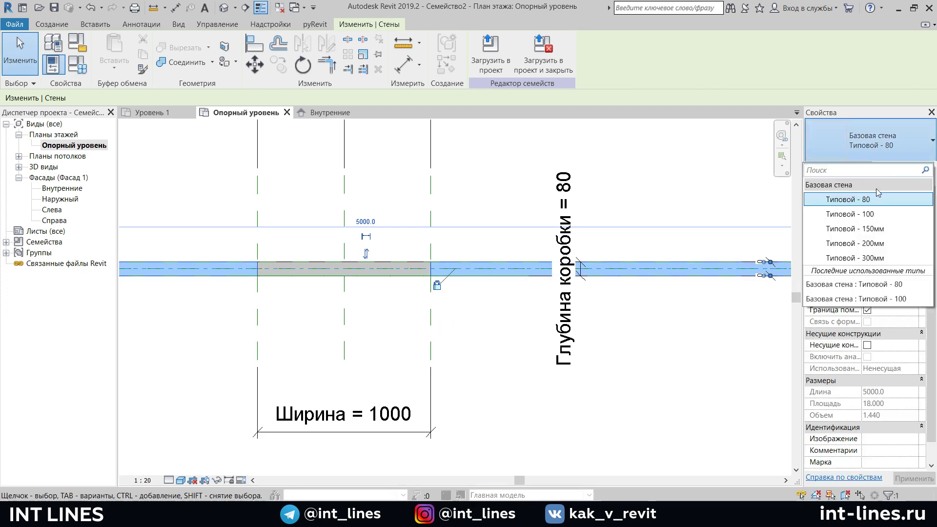
{"action": "left_click", "coordinate": [876, 213]}
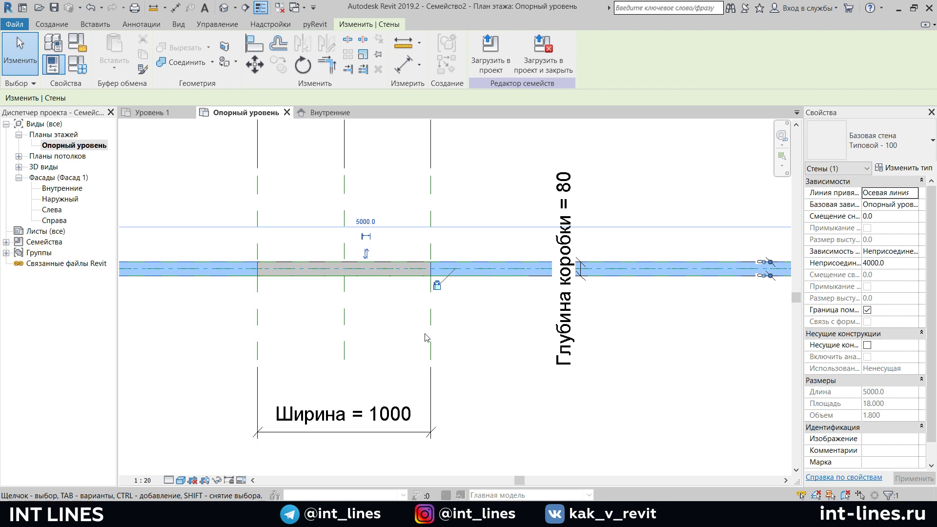
{"action": "left_click", "coordinate": [875, 148]}
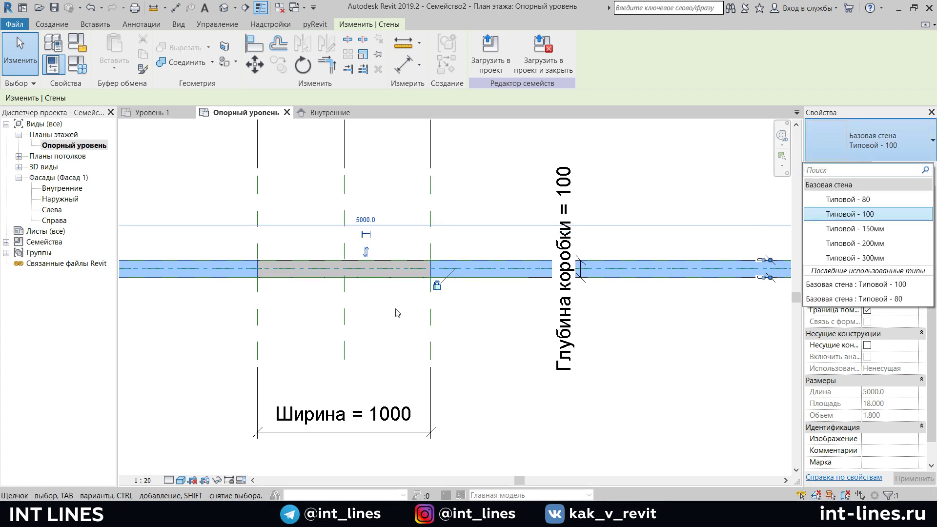
{"action": "left_click", "coordinate": [873, 228]}
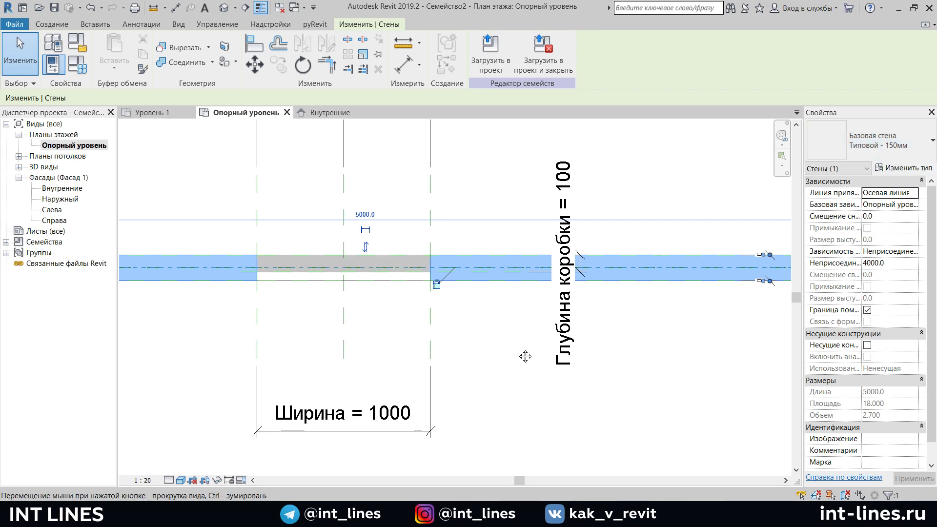
{"action": "middle_click_drag", "start_coordinate": [525, 356], "coordinate": [589, 358]}
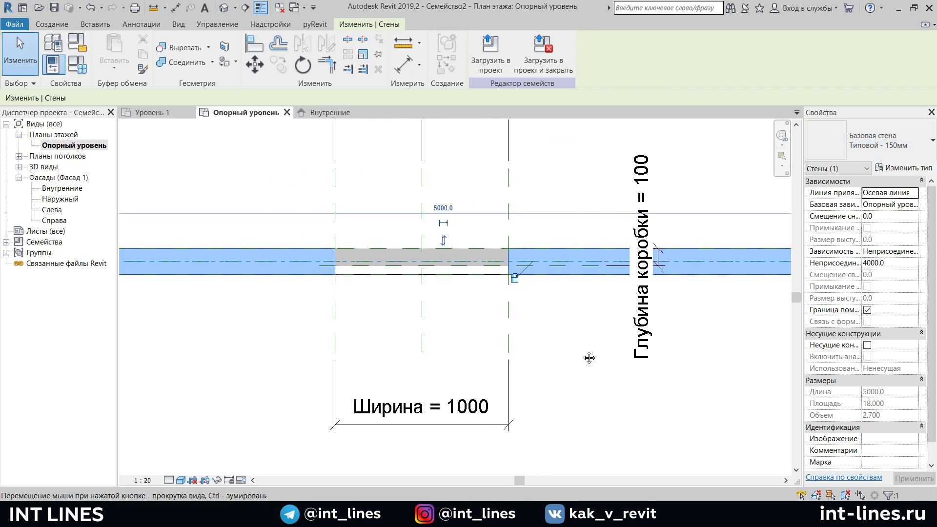